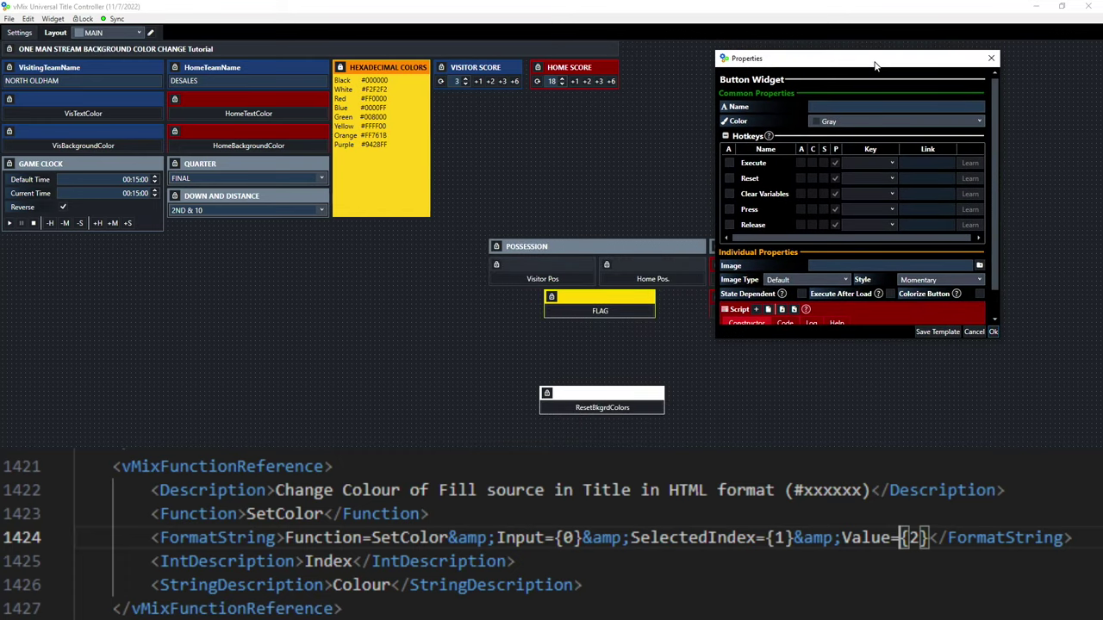
# Step: Add a SetColor script command to the button widget, with fb2023graphic with bkgrd change.gtzip as its input
pyautogui.scroll(-1, 833, 168)
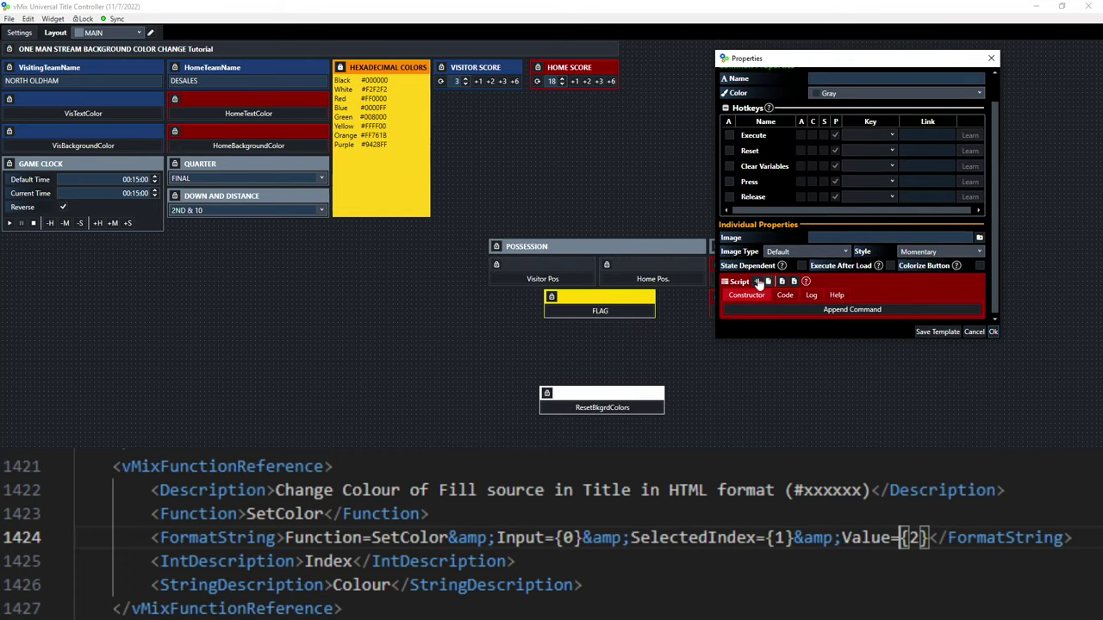
pyautogui.click(758, 281)
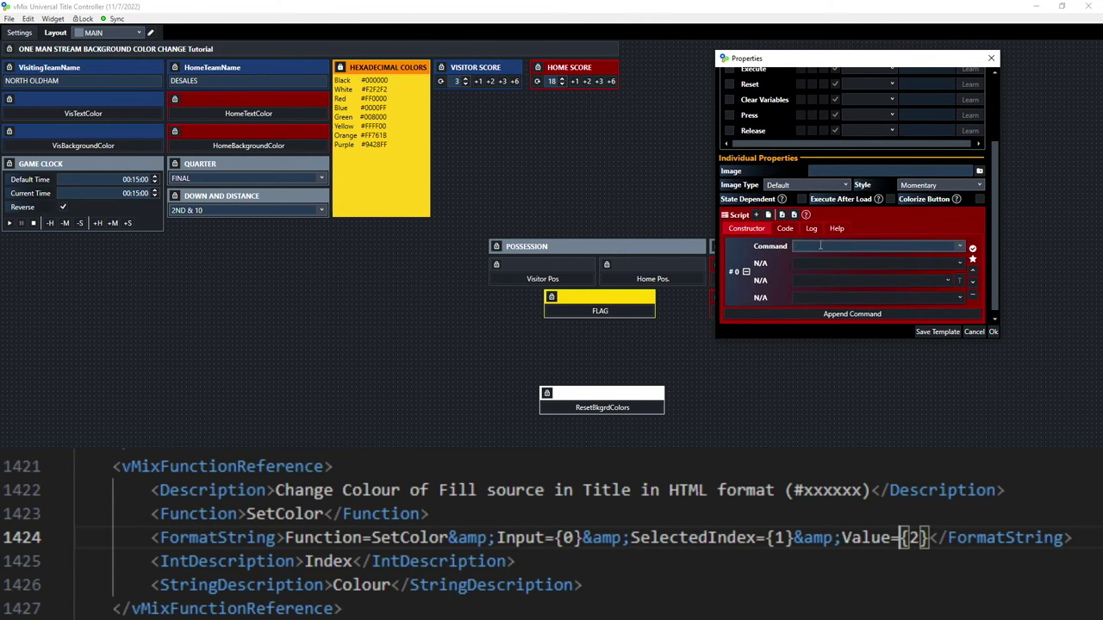
pyautogui.click(820, 246)
pyautogui.write('SetColor')
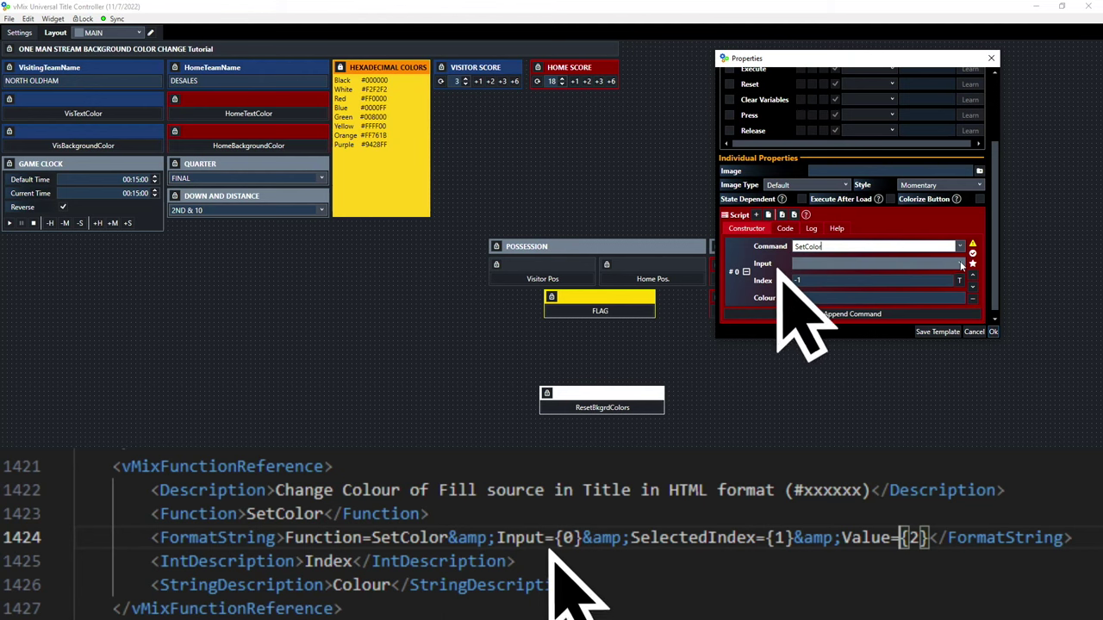
pyautogui.click(959, 264)
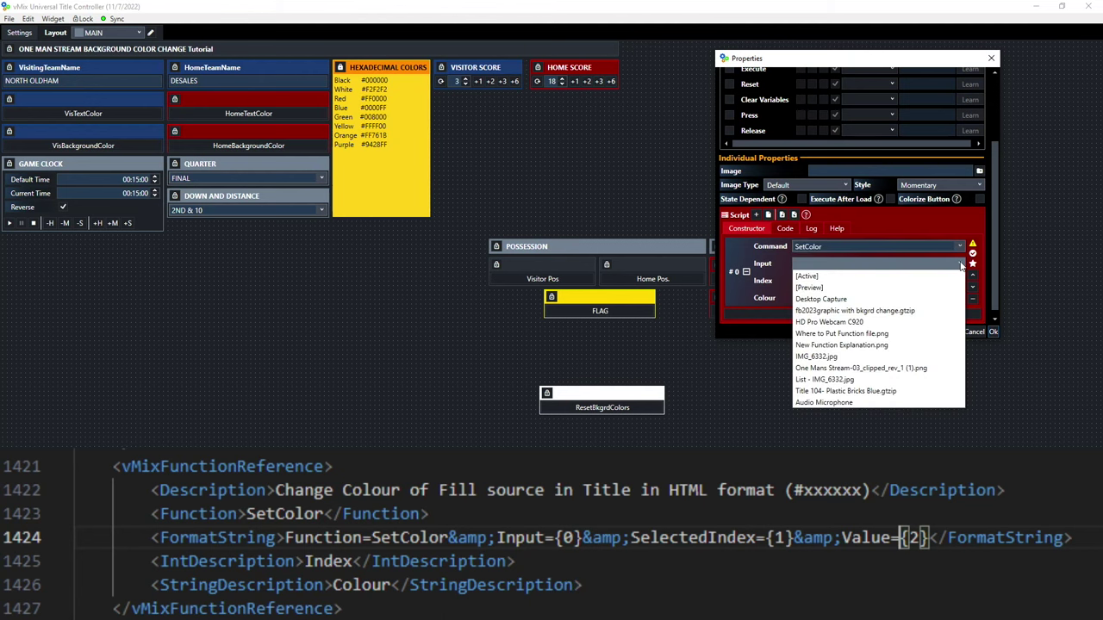
pyautogui.click(888, 312)
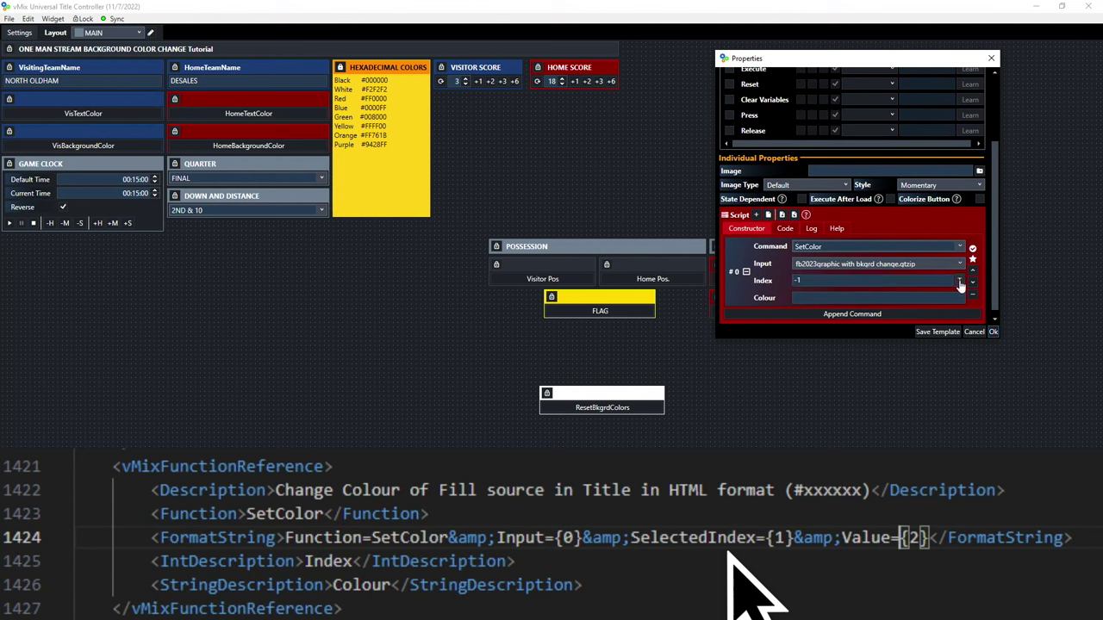
# Step: Check the SetColor command's index options, and view the color fields of the football graphic in vMix's Title Editor
pyautogui.click(961, 282)
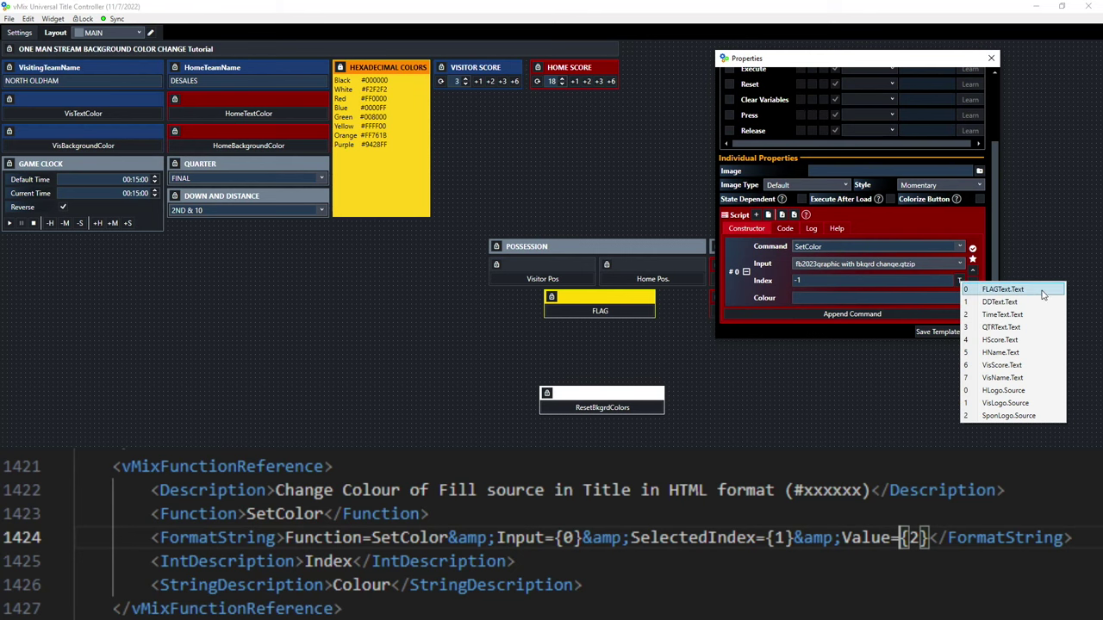
pyautogui.click(880, 445)
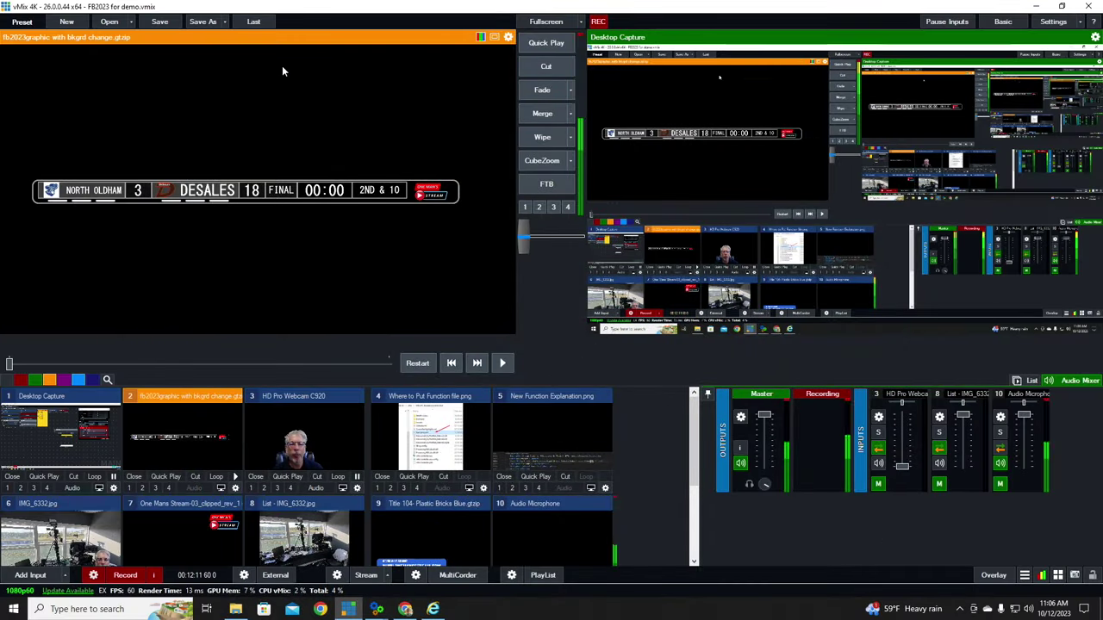
pyautogui.rightClick(283, 67)
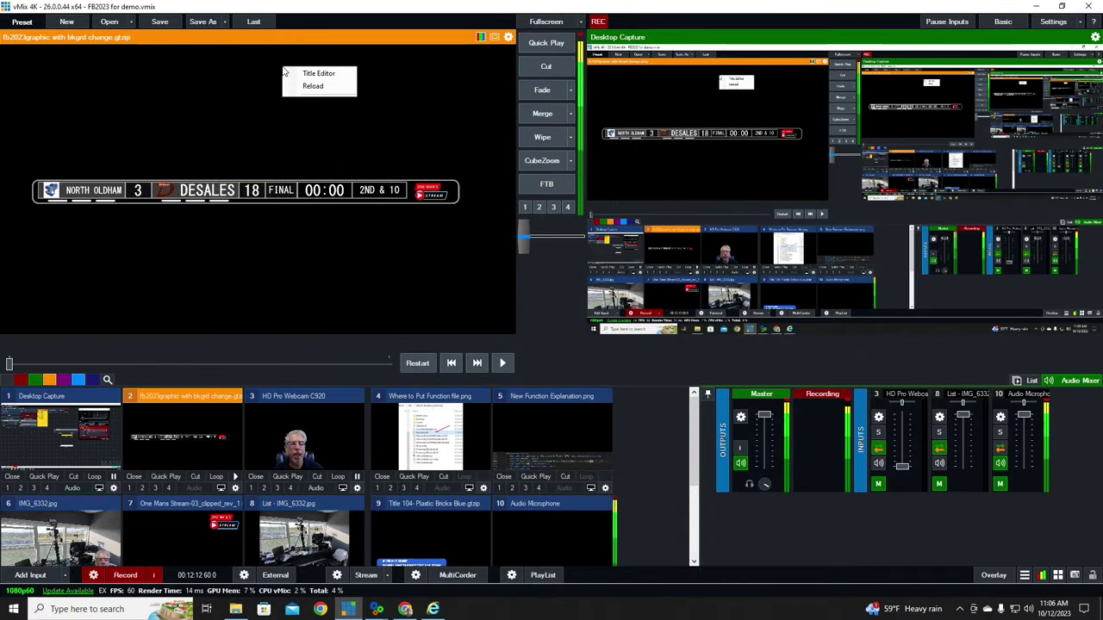
pyautogui.click(317, 74)
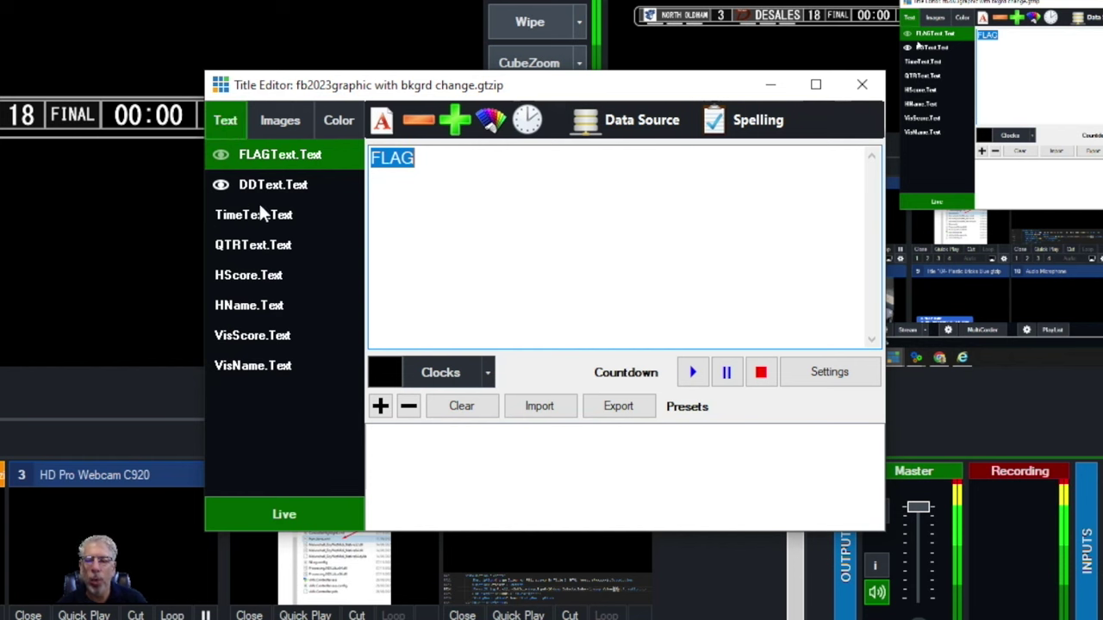
pyautogui.click(338, 120)
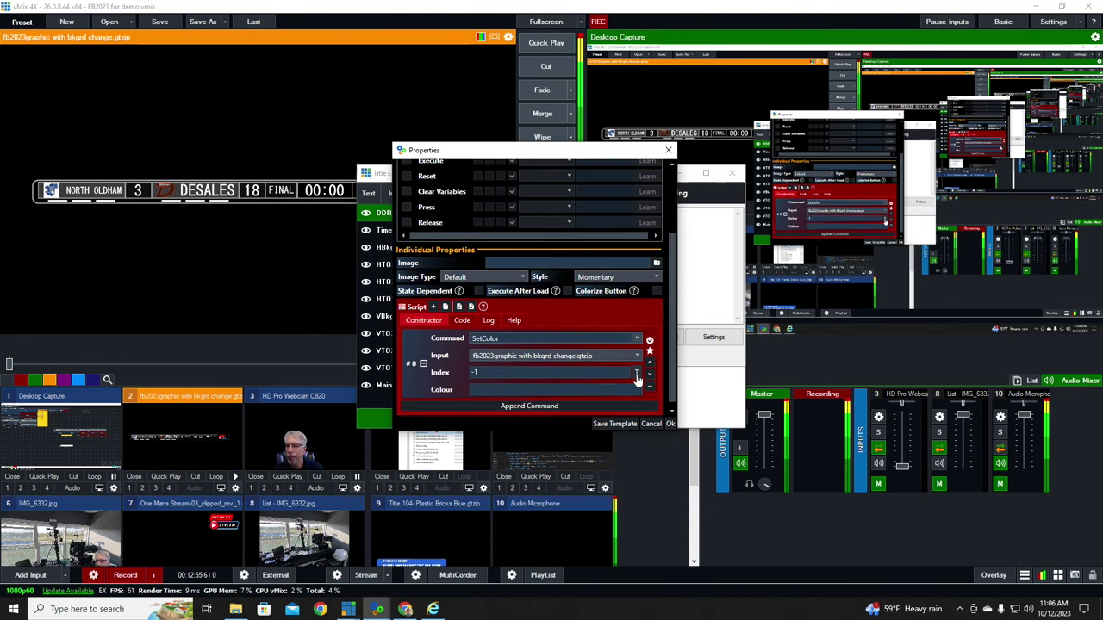
# Step: Compare the SetColor index options with the title's color fields, inspect HBkgrd.Fill.Color, and close the Title Editor
pyautogui.click(637, 372)
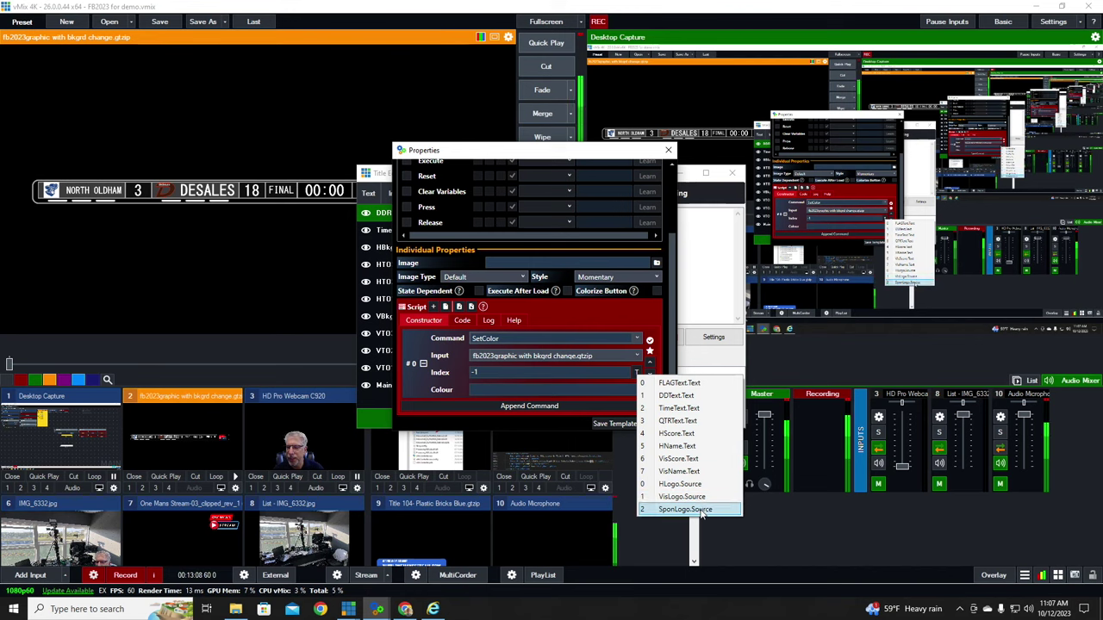
pyautogui.press('Escape')
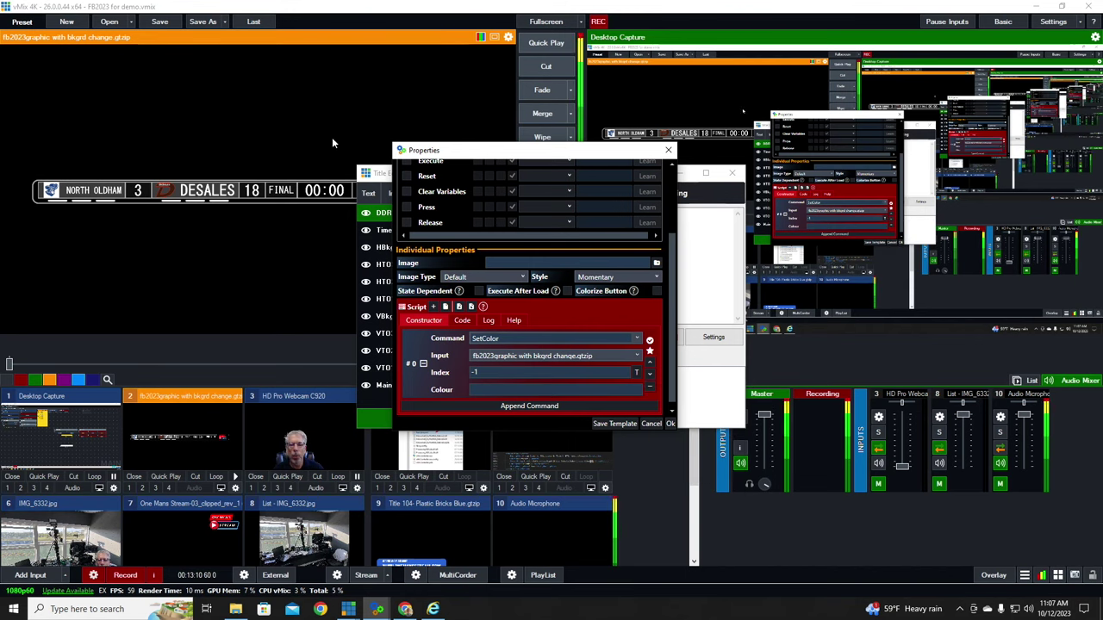
pyautogui.press('Escape')
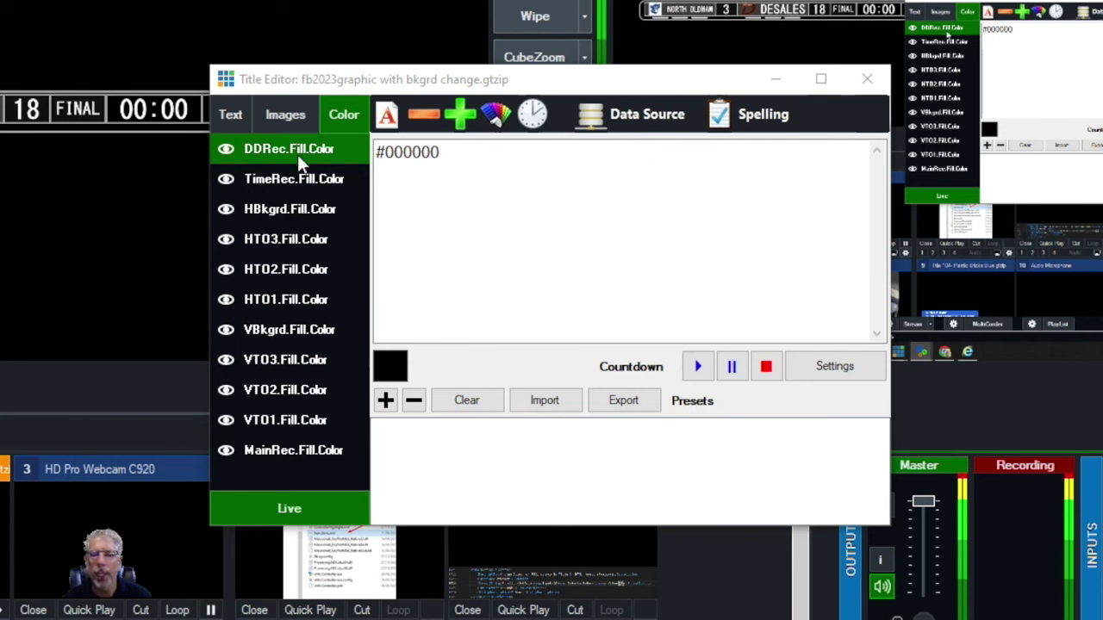
pyautogui.click(279, 214)
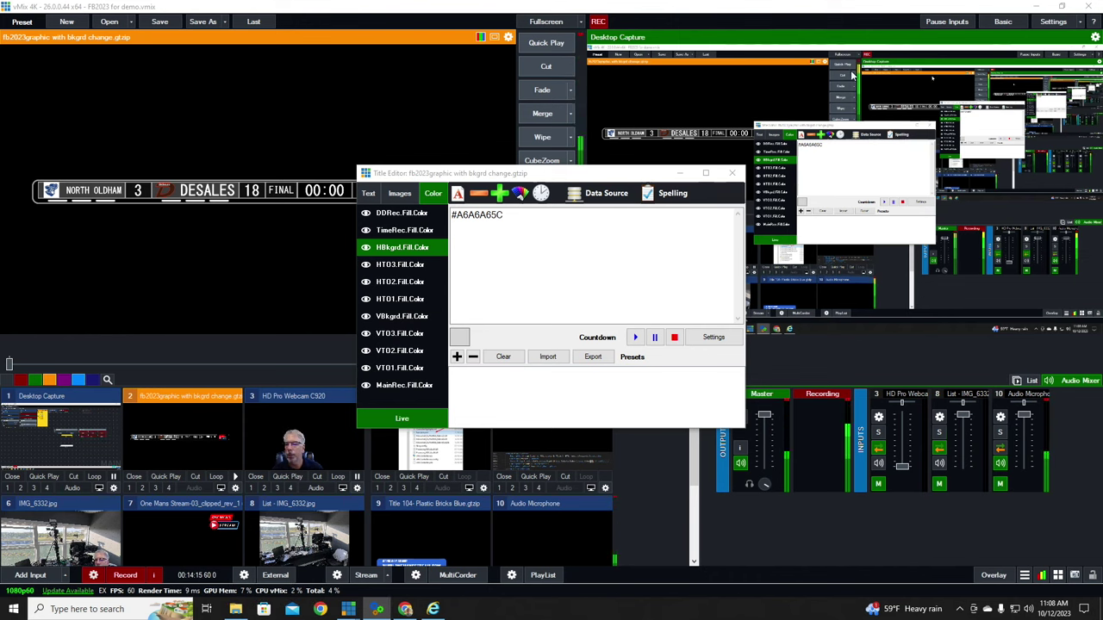
pyautogui.click(732, 173)
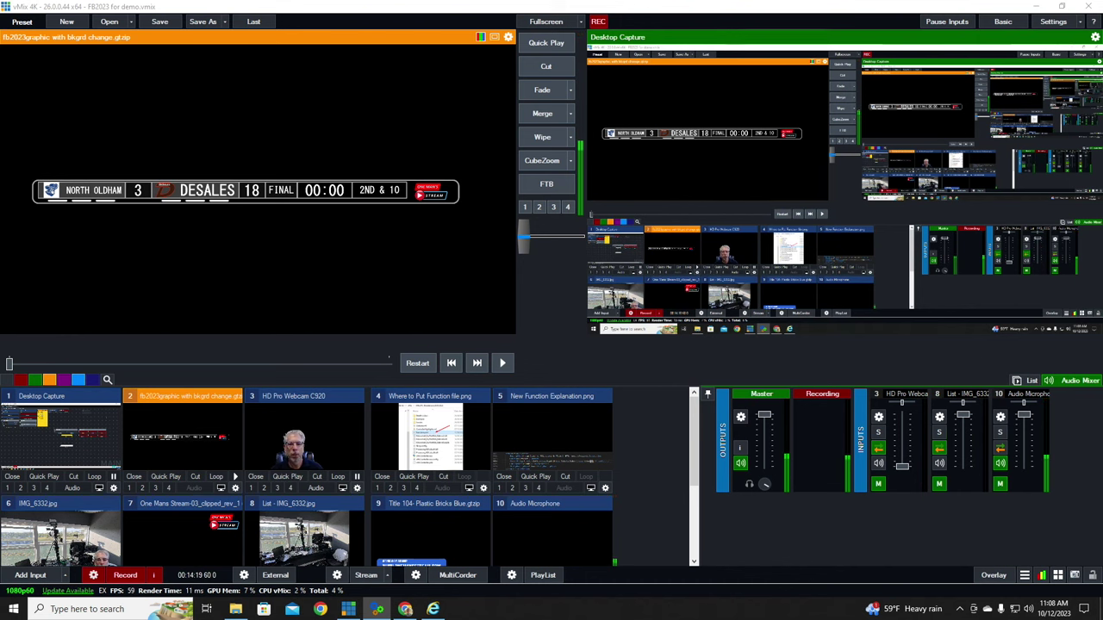
# Step: Show the Desktop Capture input in the vMix preview
pyautogui.click(87, 441)
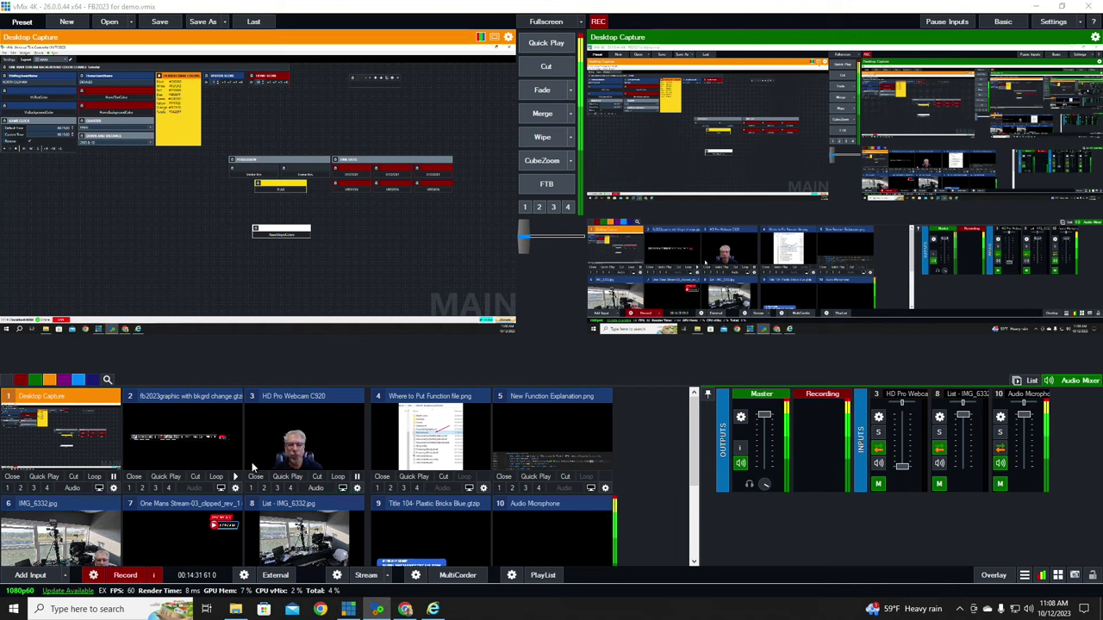
pyautogui.click(169, 489)
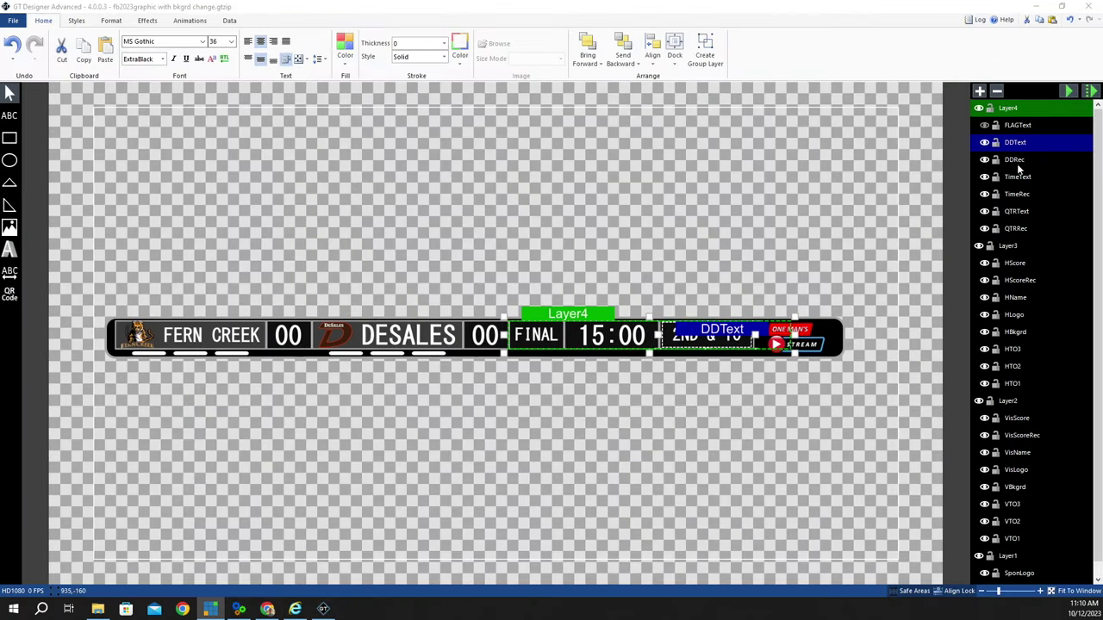
# Step: In GT Designer, examine the rectangle and text elements for down and distance, time and quarter in Layer4
pyautogui.click(1020, 160)
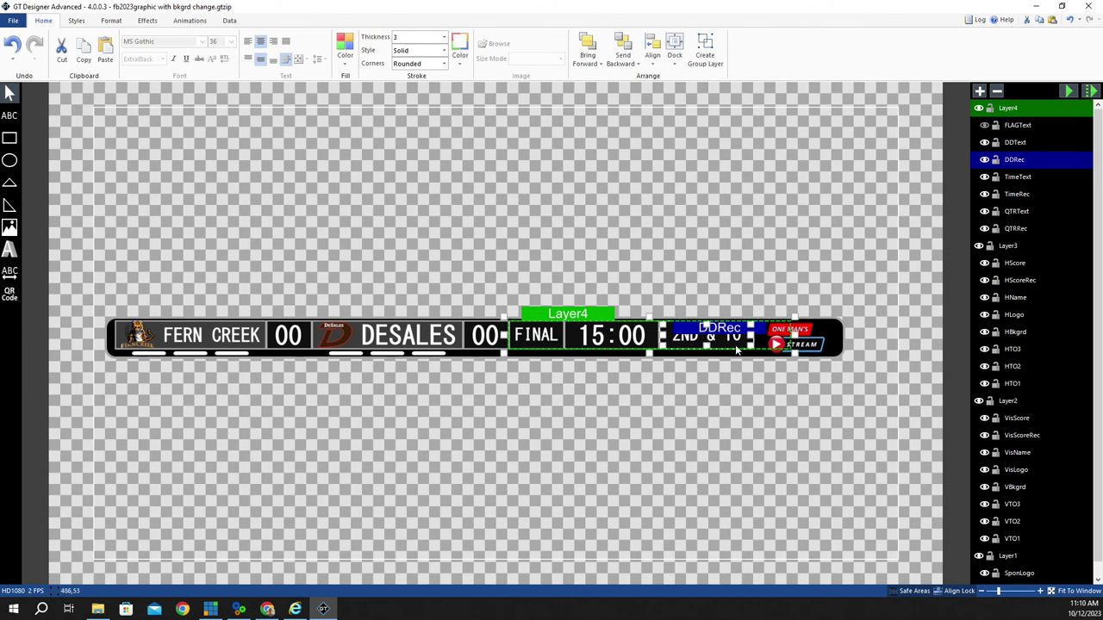
pyautogui.click(1021, 143)
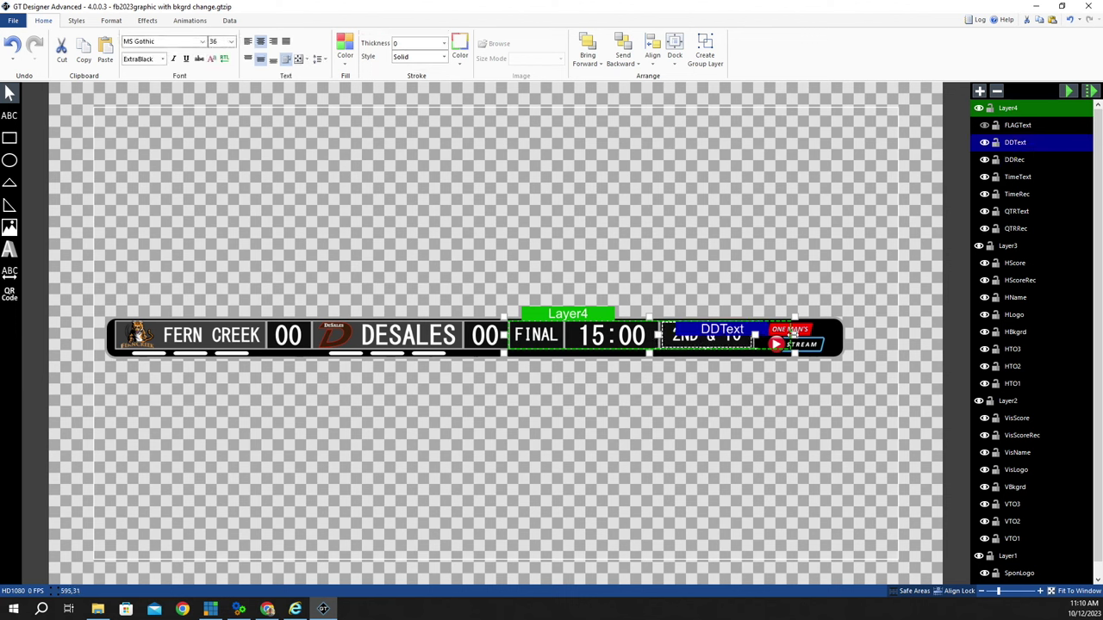
pyautogui.click(1015, 194)
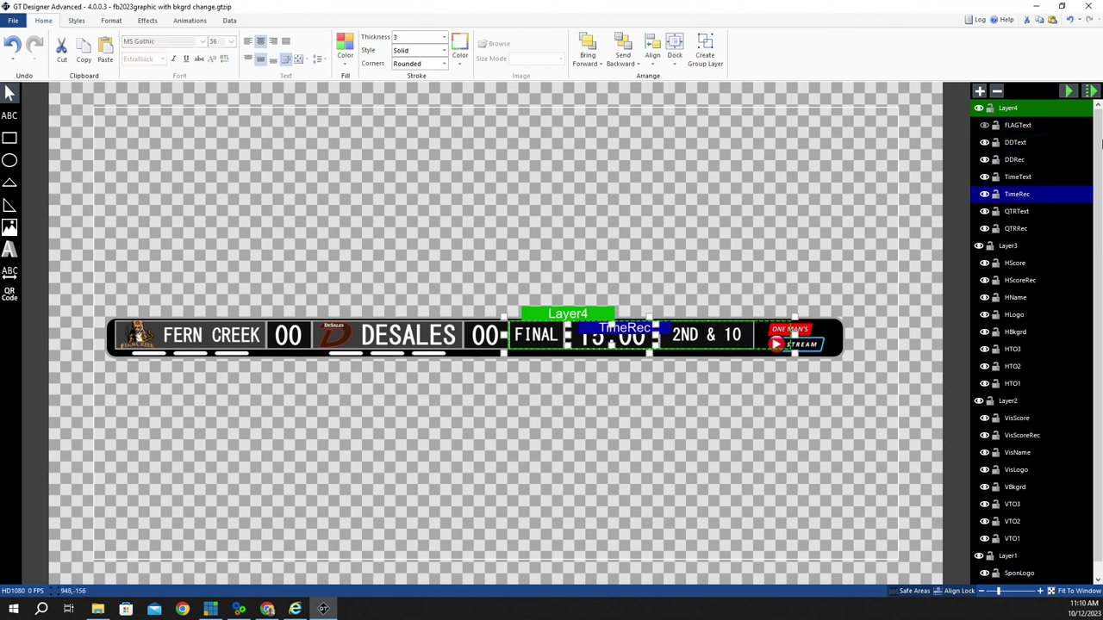
pyautogui.click(1017, 177)
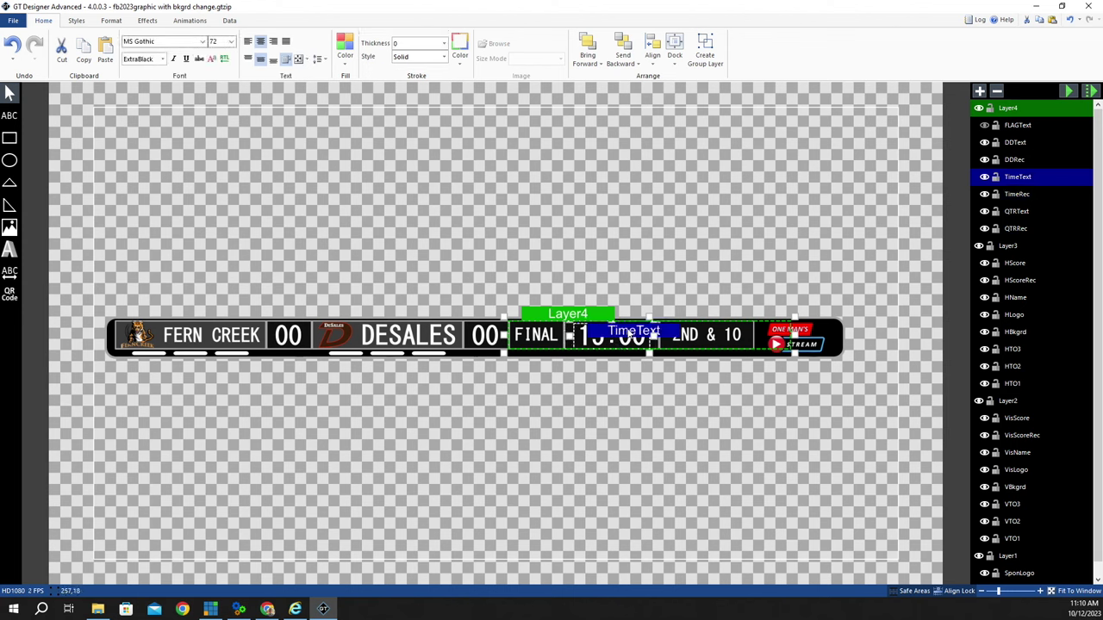
pyautogui.click(1014, 230)
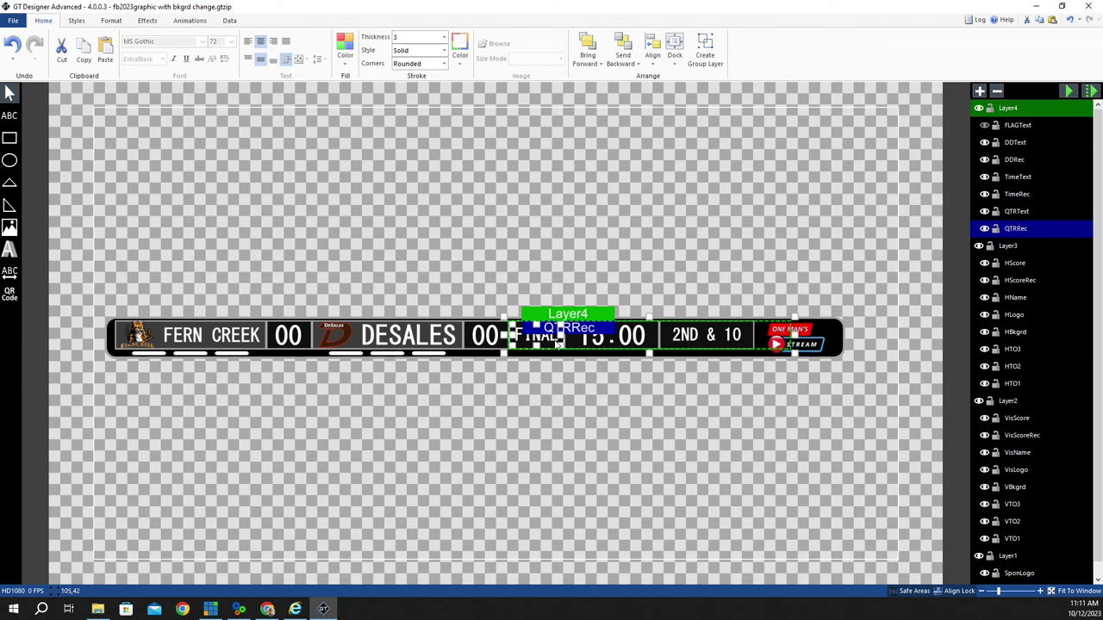
pyautogui.click(1017, 212)
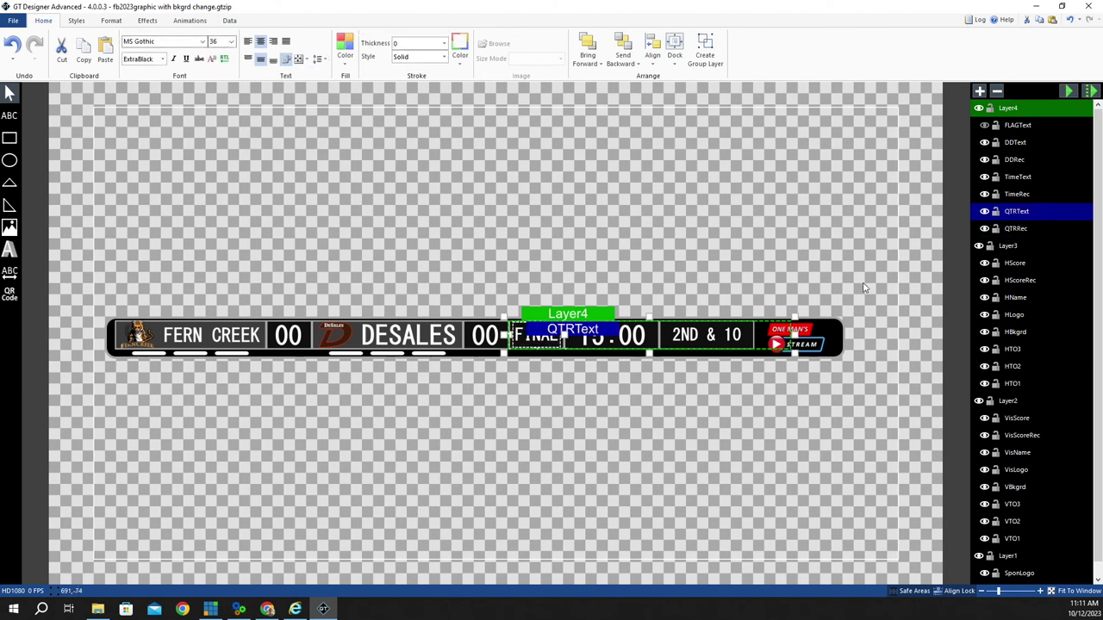
# Step: Examine the home team's score, name, logo, background and timeout elements in Layer3, including the format properties of HTO3
pyautogui.click(1020, 281)
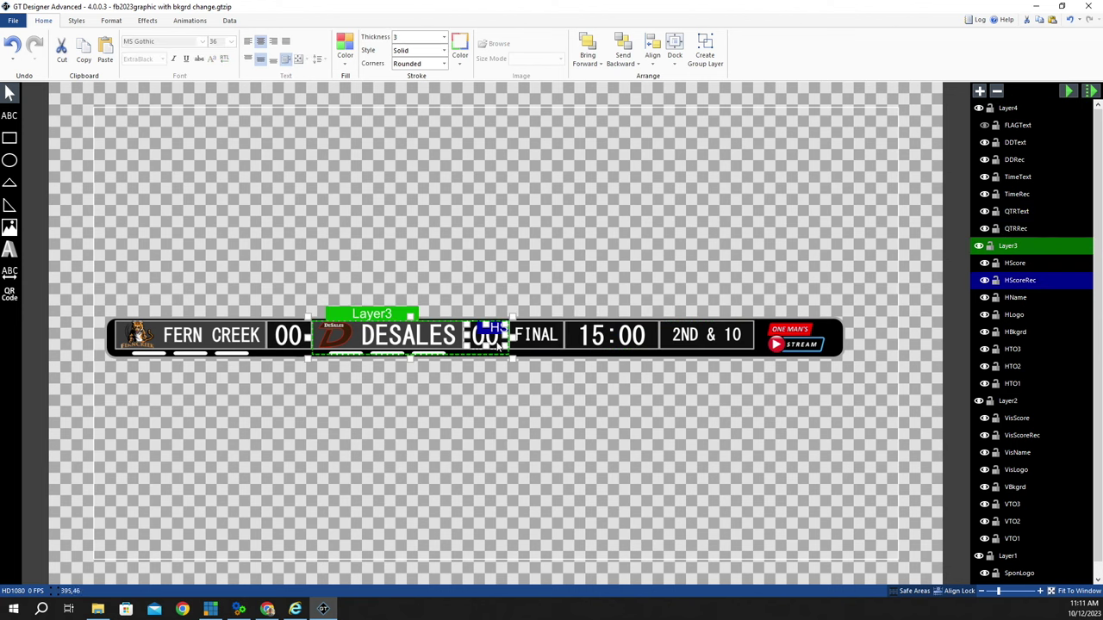
pyautogui.click(1015, 264)
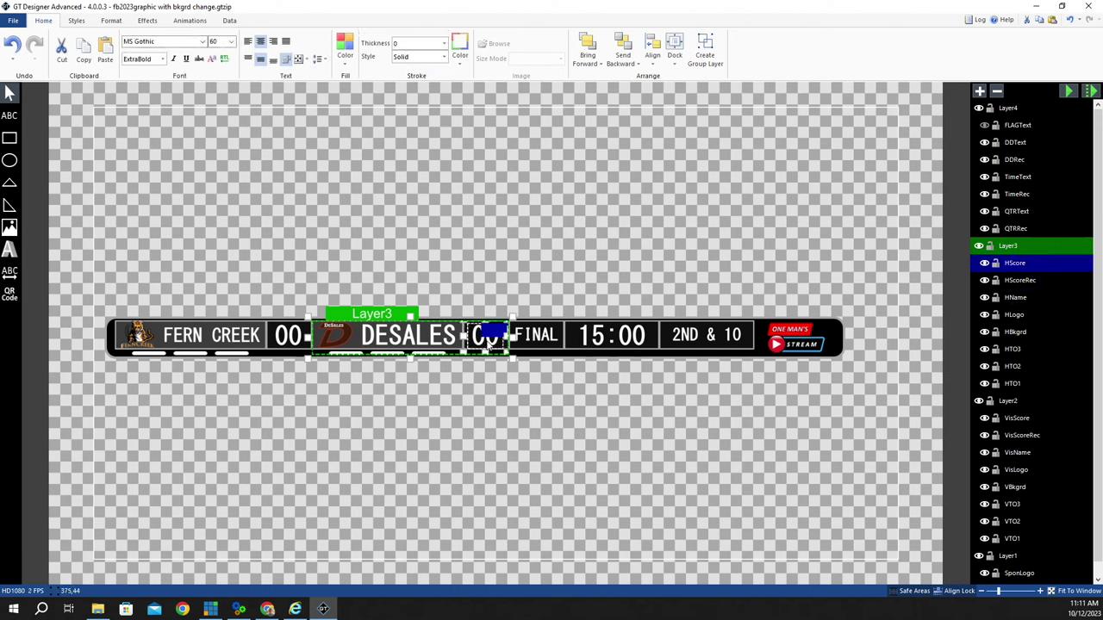
pyautogui.click(1017, 298)
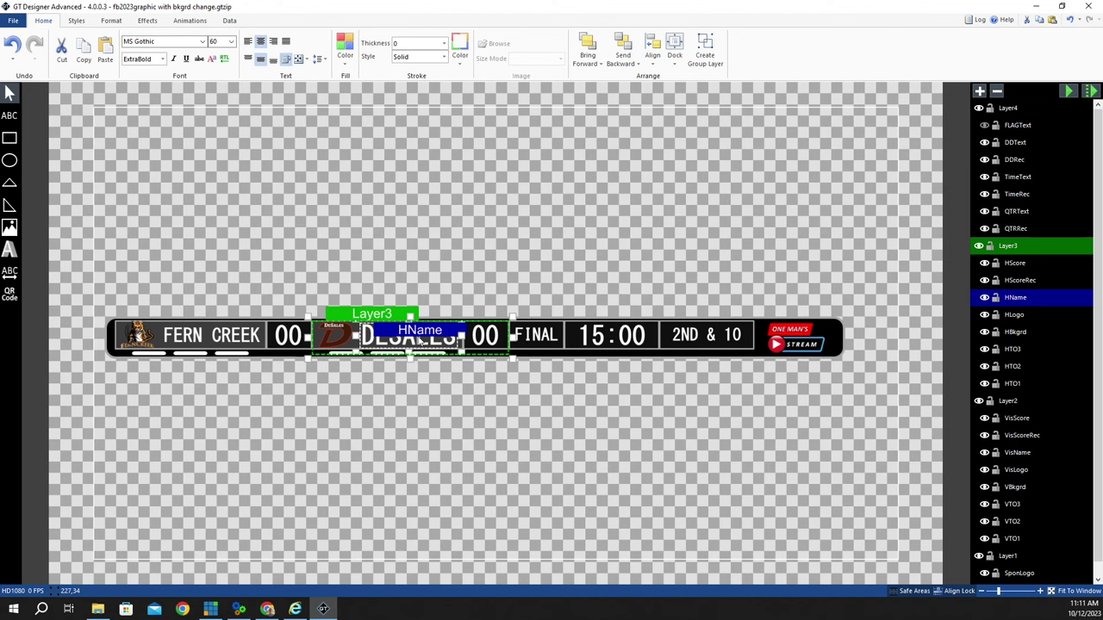
pyautogui.click(1016, 315)
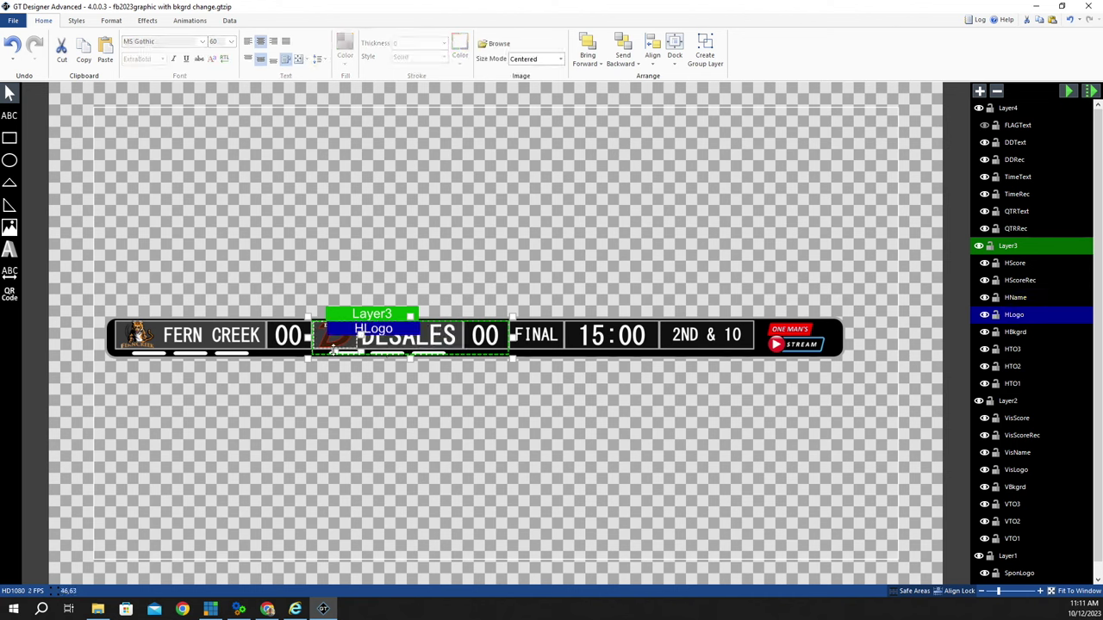
pyautogui.click(1015, 333)
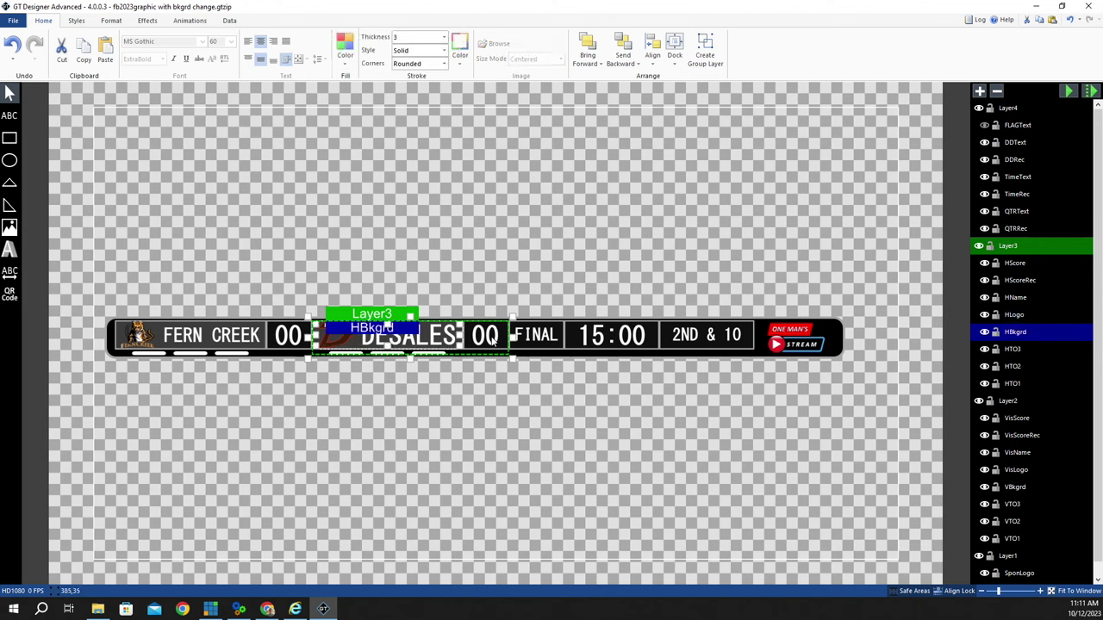
pyautogui.click(1012, 385)
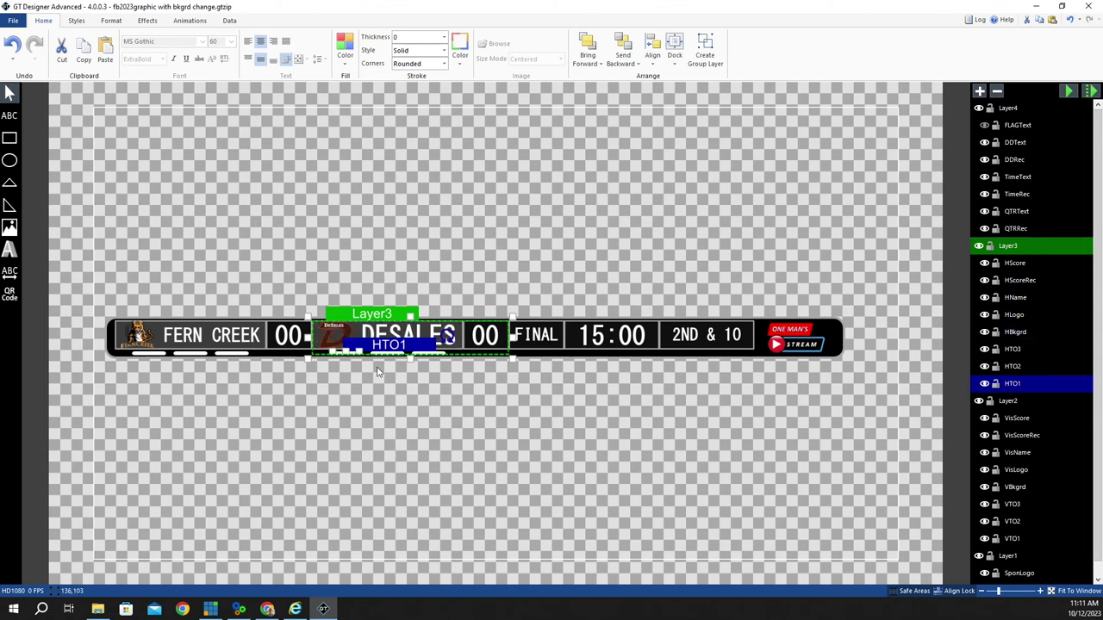
pyautogui.click(1012, 367)
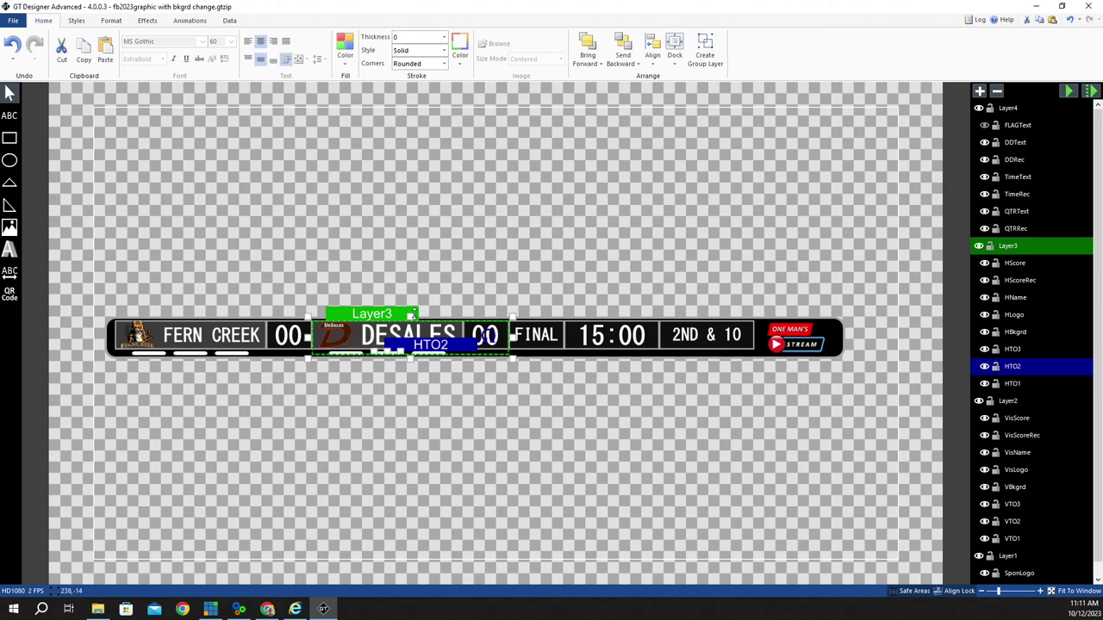
pyautogui.click(1015, 349)
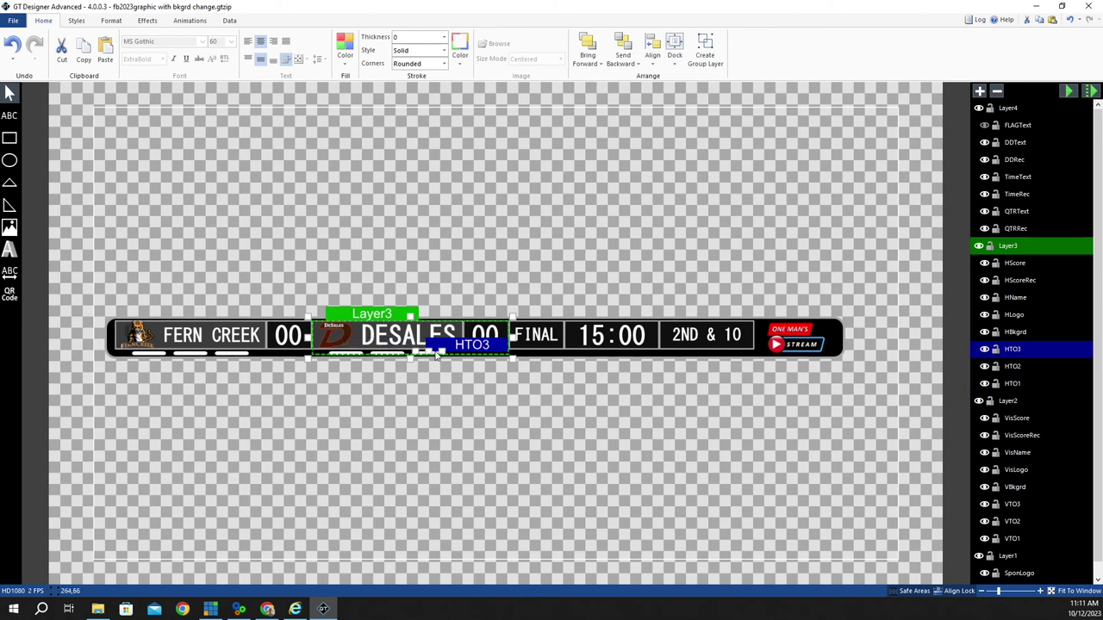
pyautogui.click(111, 19)
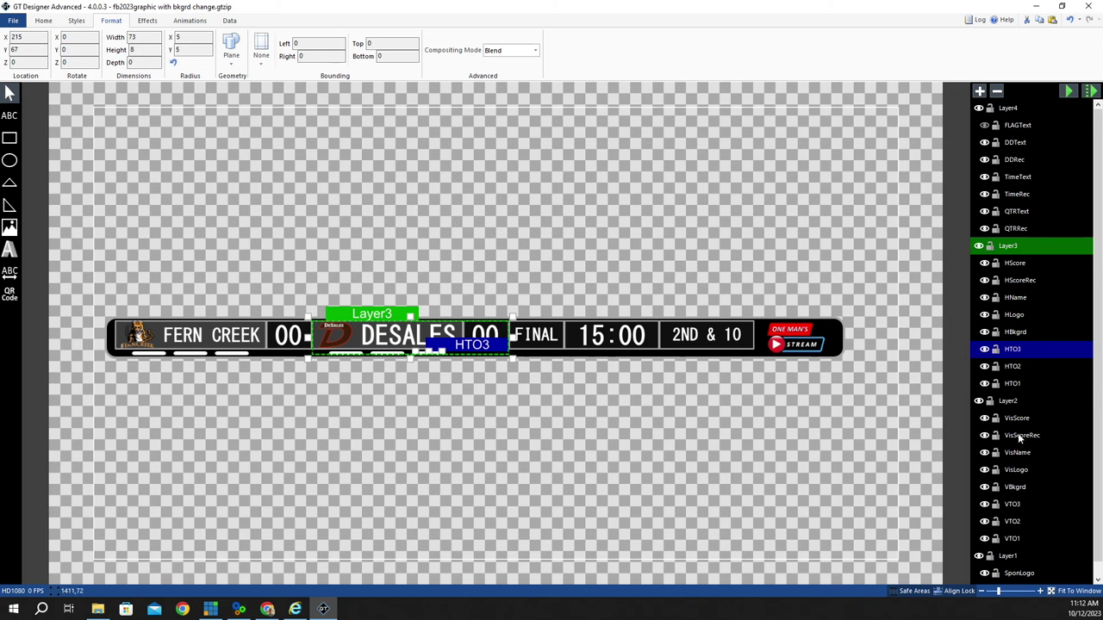
# Step: Examine the visiting team's score, name, logo, background and timeout elements in Layer2 of the title
pyautogui.scroll(-1, 1021, 429)
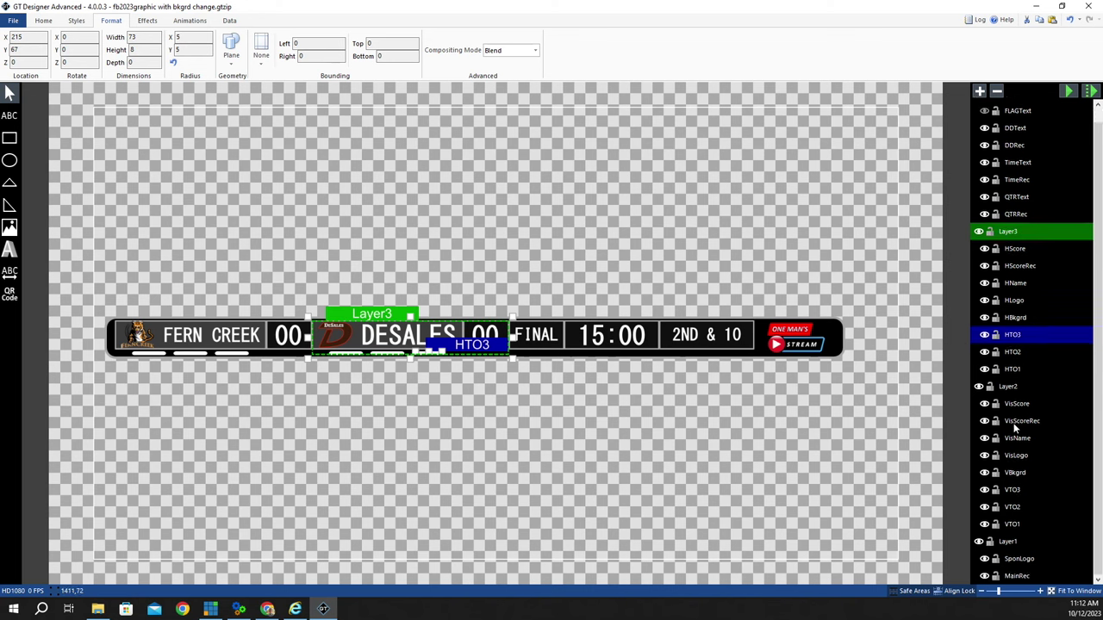
pyautogui.click(1017, 423)
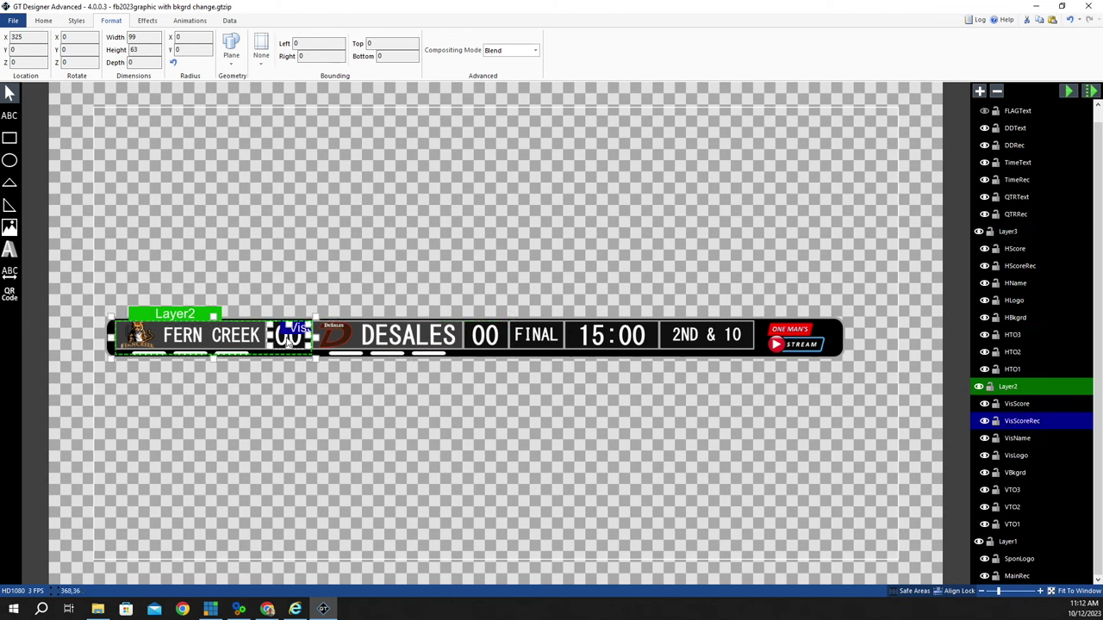
pyautogui.click(1018, 405)
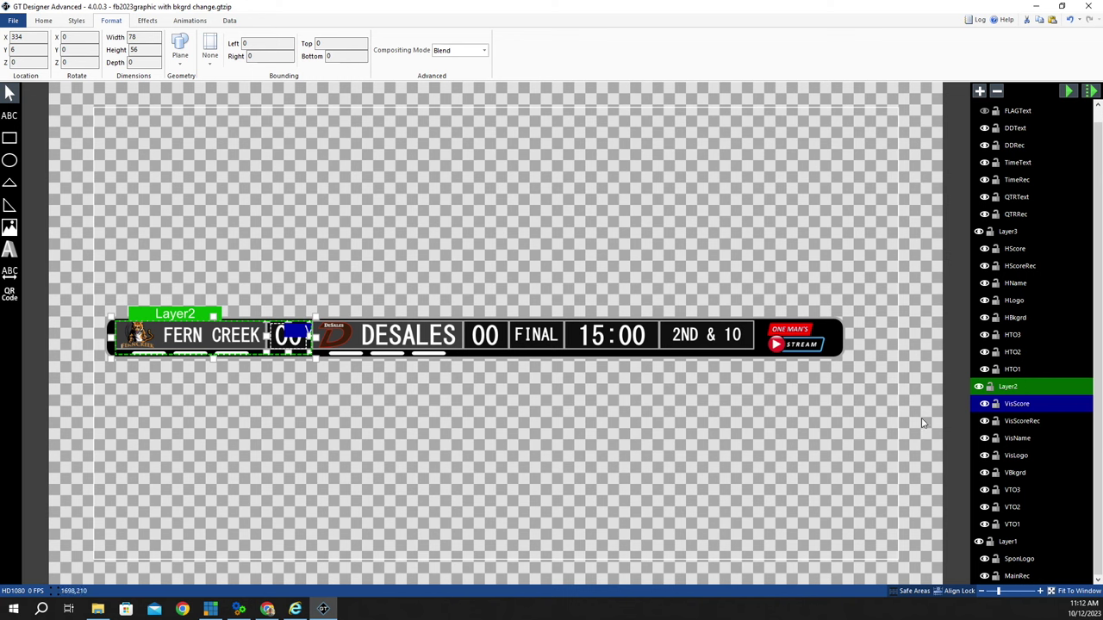
pyautogui.click(1018, 438)
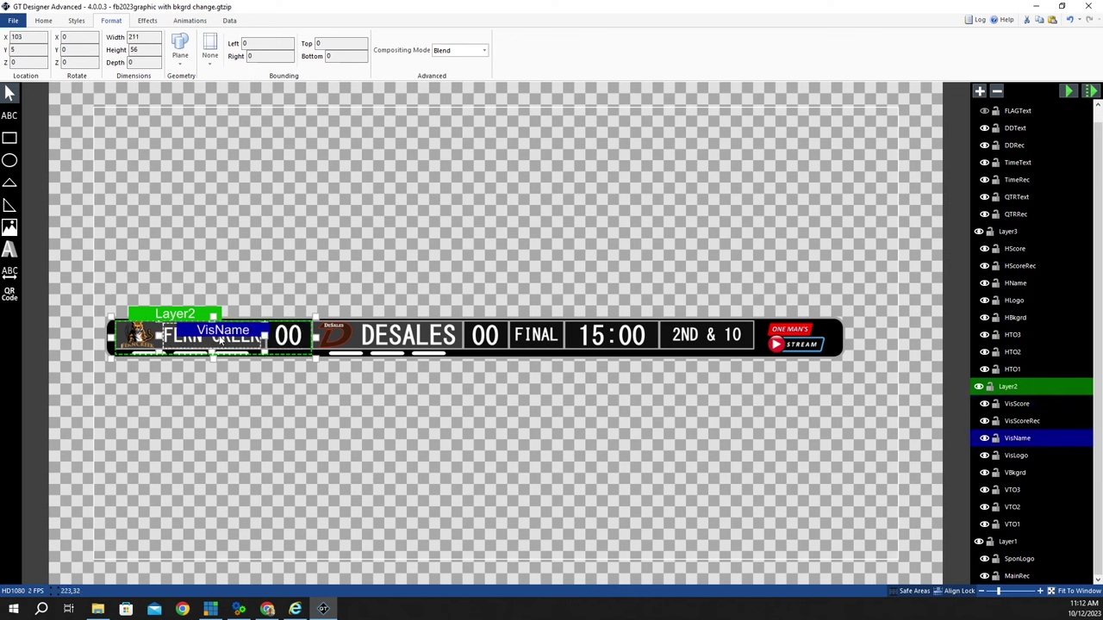
pyautogui.click(1017, 456)
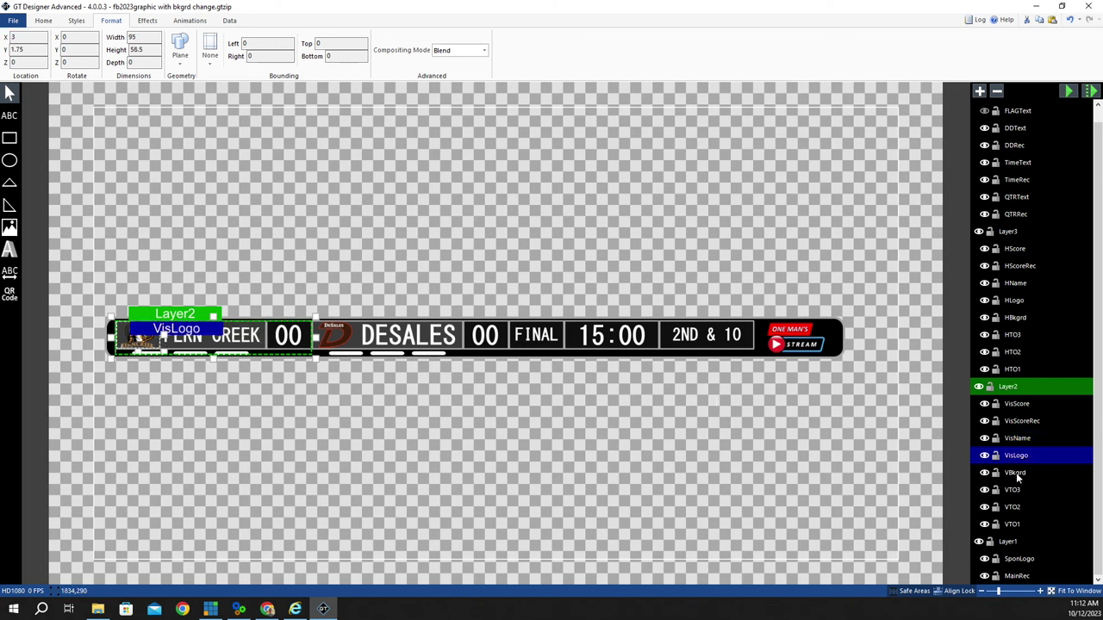
pyautogui.click(1015, 473)
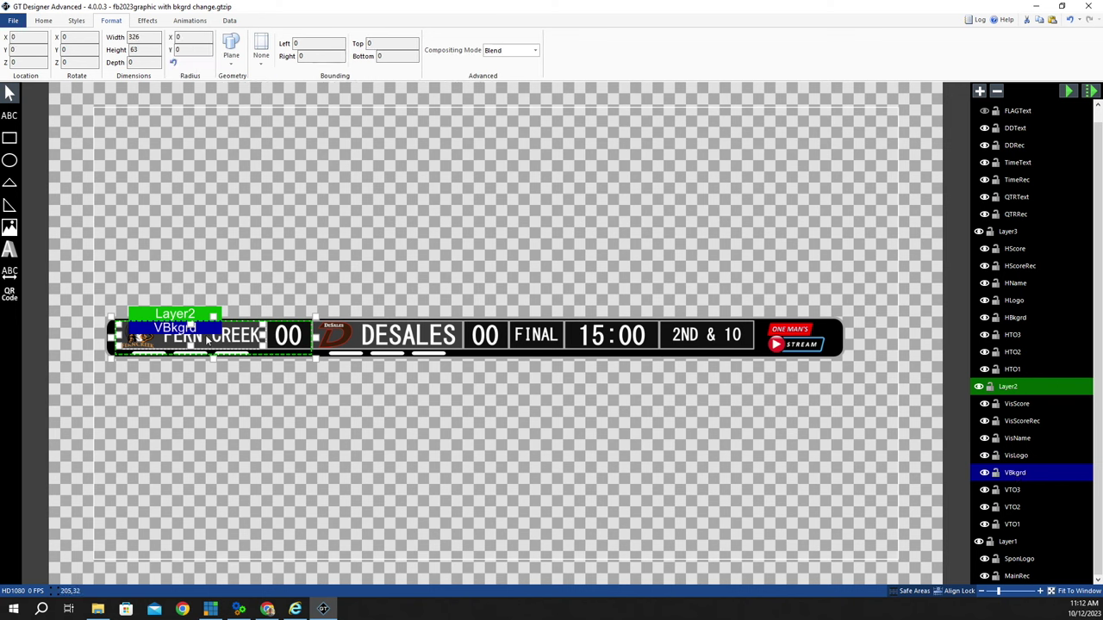
pyautogui.click(1013, 525)
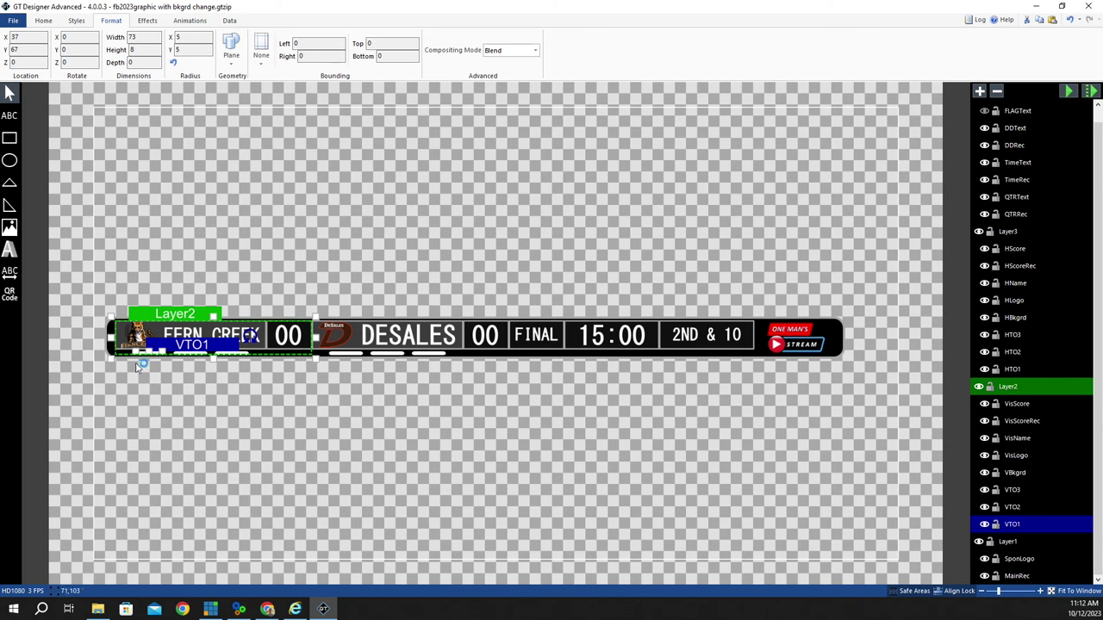
pyautogui.click(1014, 508)
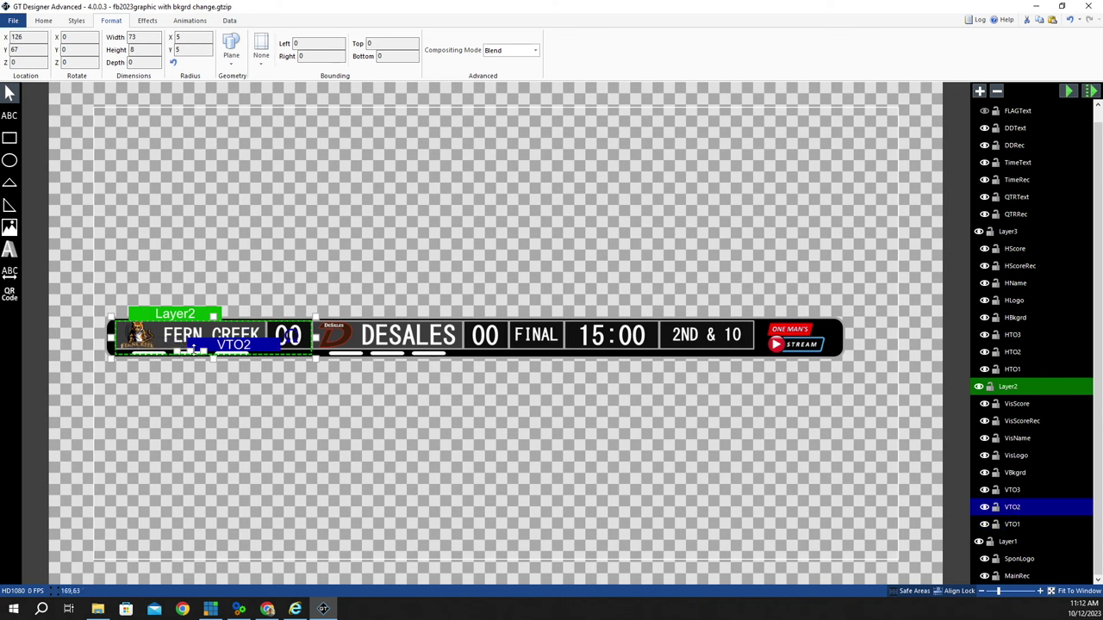
pyautogui.click(1013, 490)
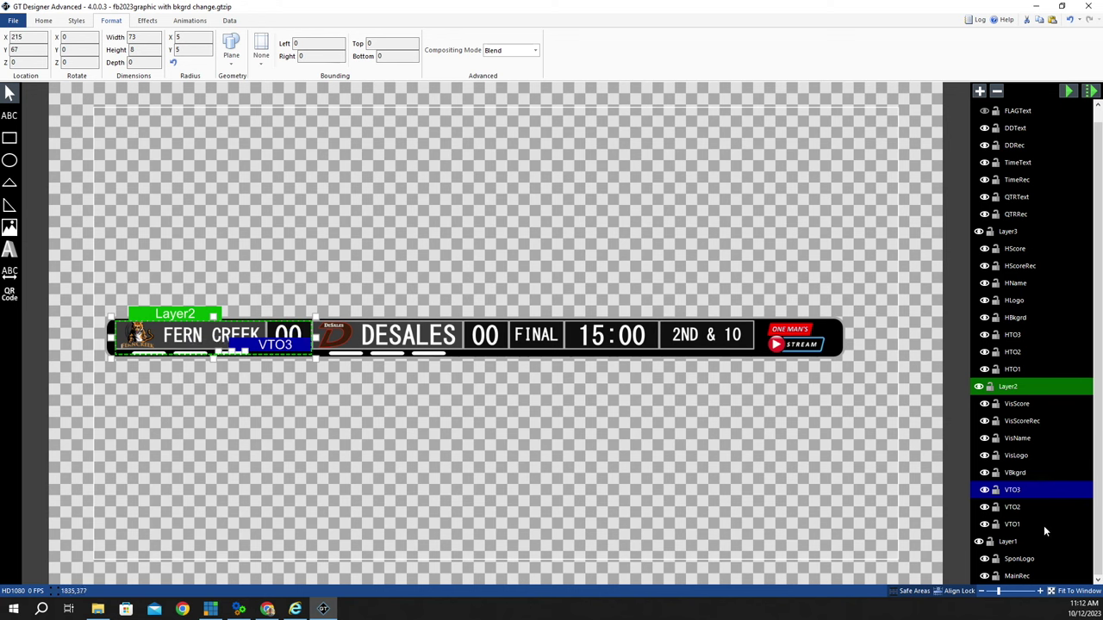
# Step: Examine the SponLogo and MainRec elements in Layer1, and return to the Universal Title Controller
pyautogui.click(1021, 558)
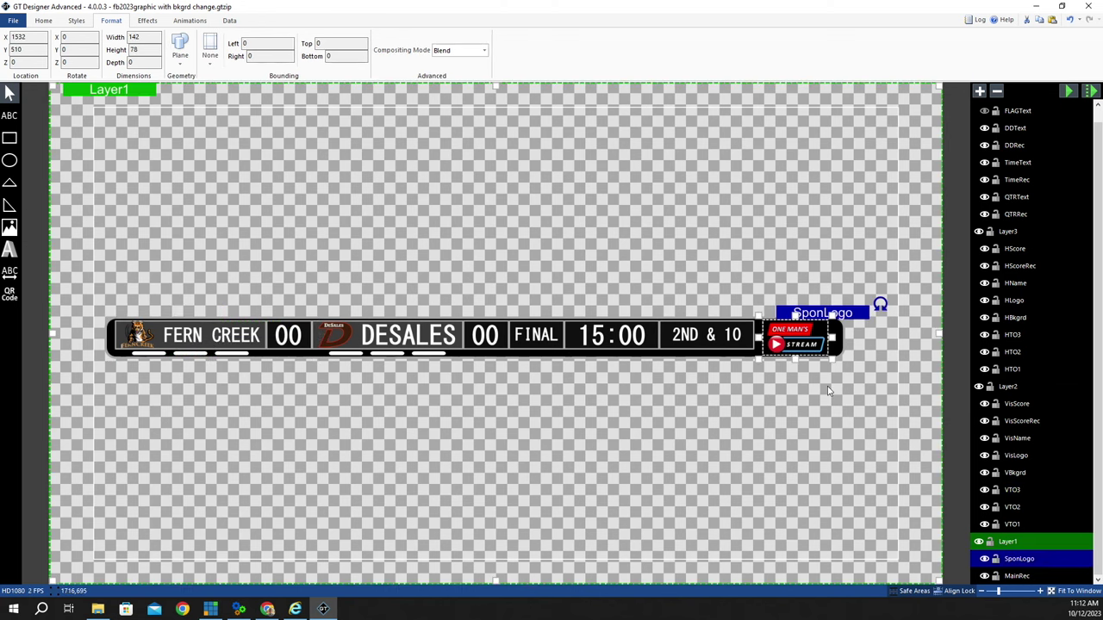
pyautogui.click(1021, 577)
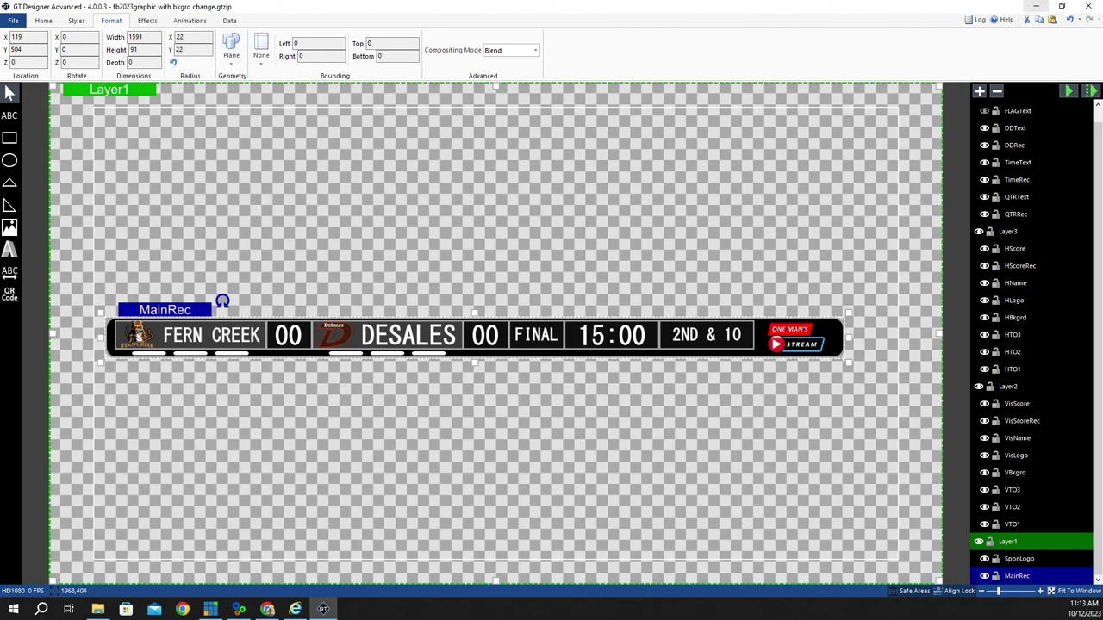
pyautogui.click(1036, 6)
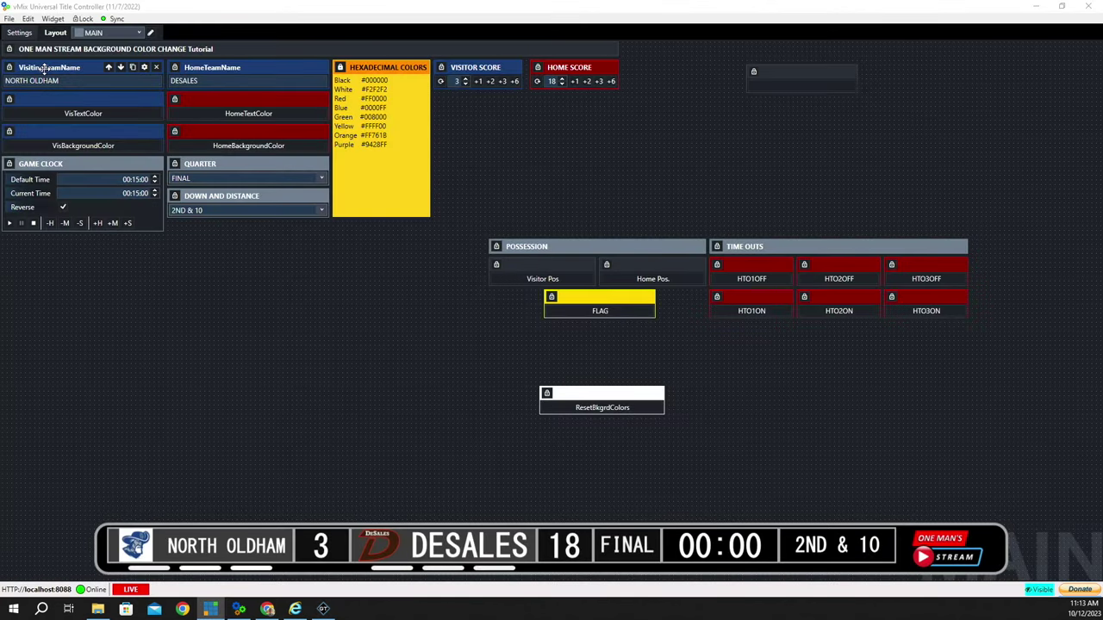
# Step: Map the VisitingTeamName widget to VisName.Text of fb2023graphic with bkgrd change.gtzip, and check the HomeTeamName widget's title mapping
pyautogui.click(144, 68)
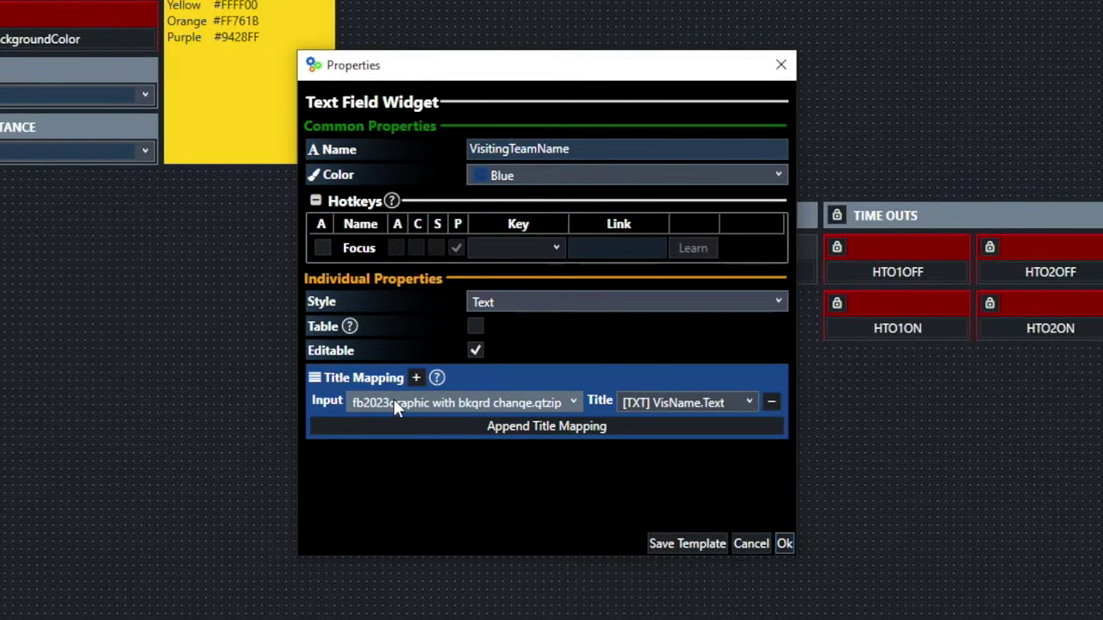
pyautogui.click(573, 402)
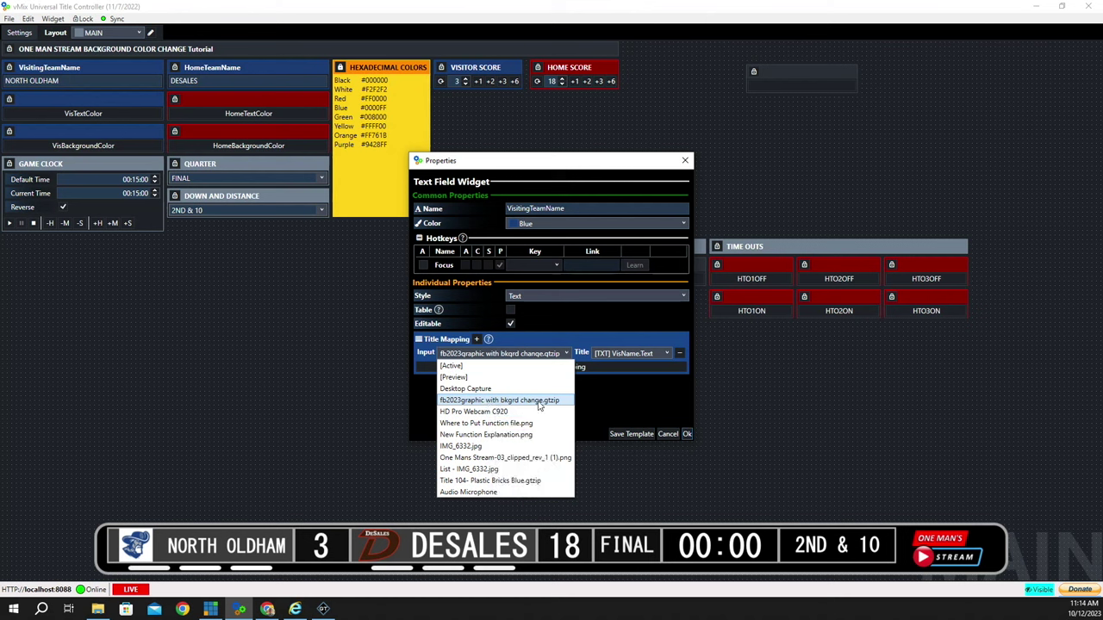
pyautogui.click(538, 402)
pyautogui.click(668, 354)
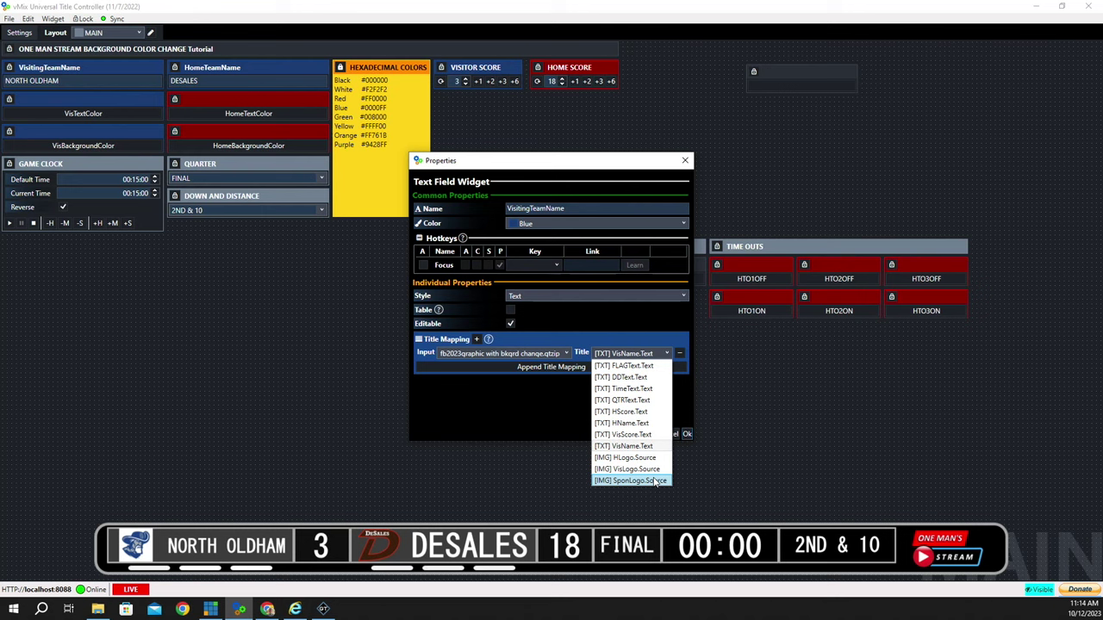
pyautogui.click(639, 448)
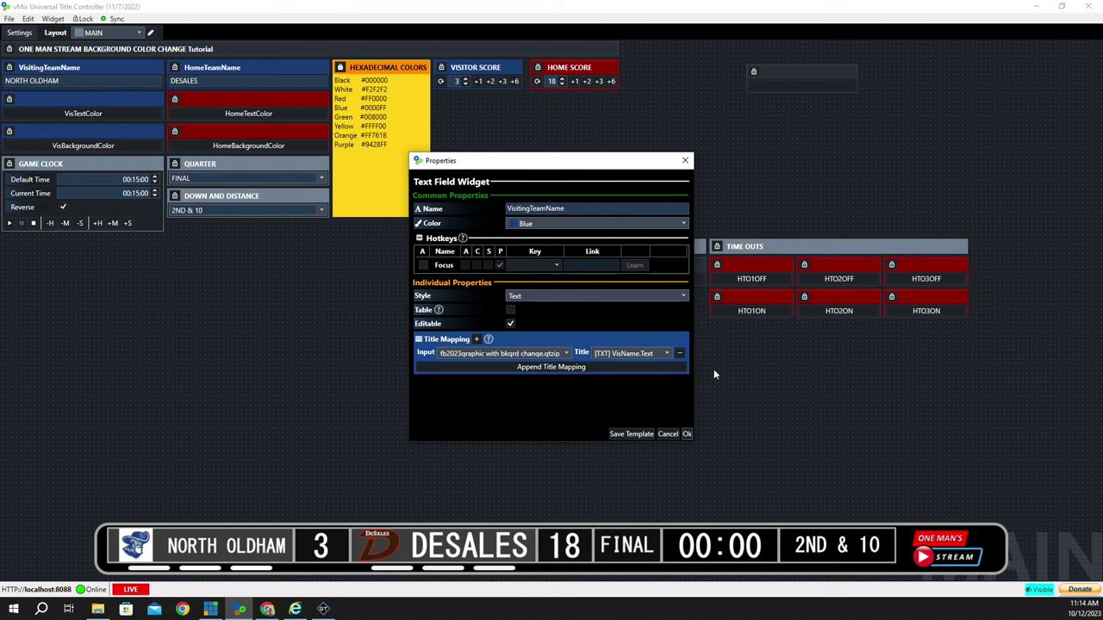
pyautogui.click(686, 434)
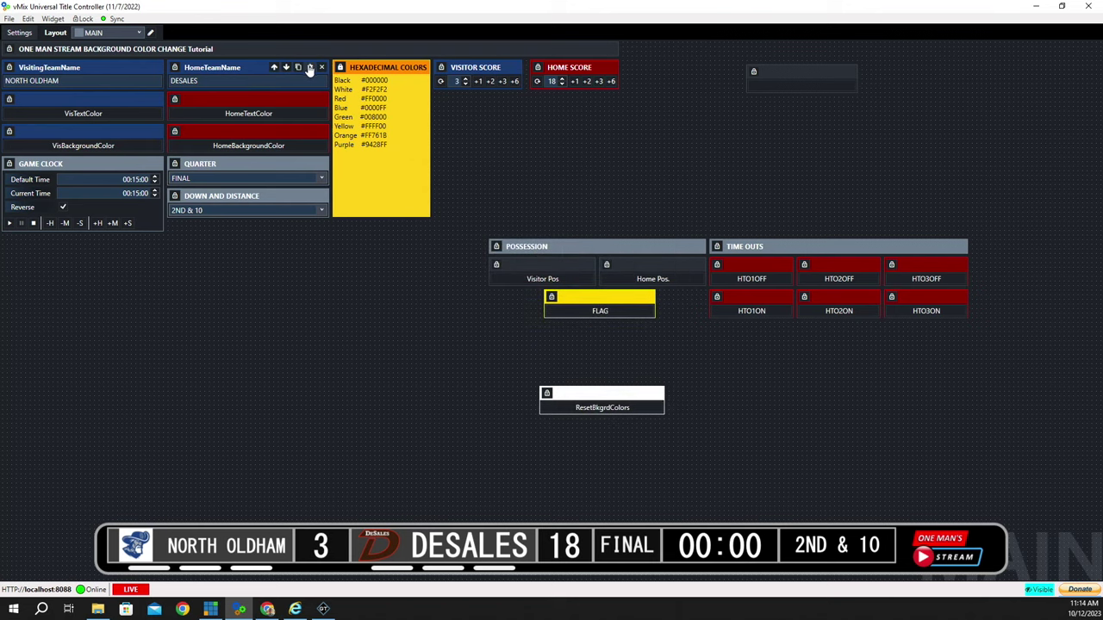
pyautogui.click(309, 67)
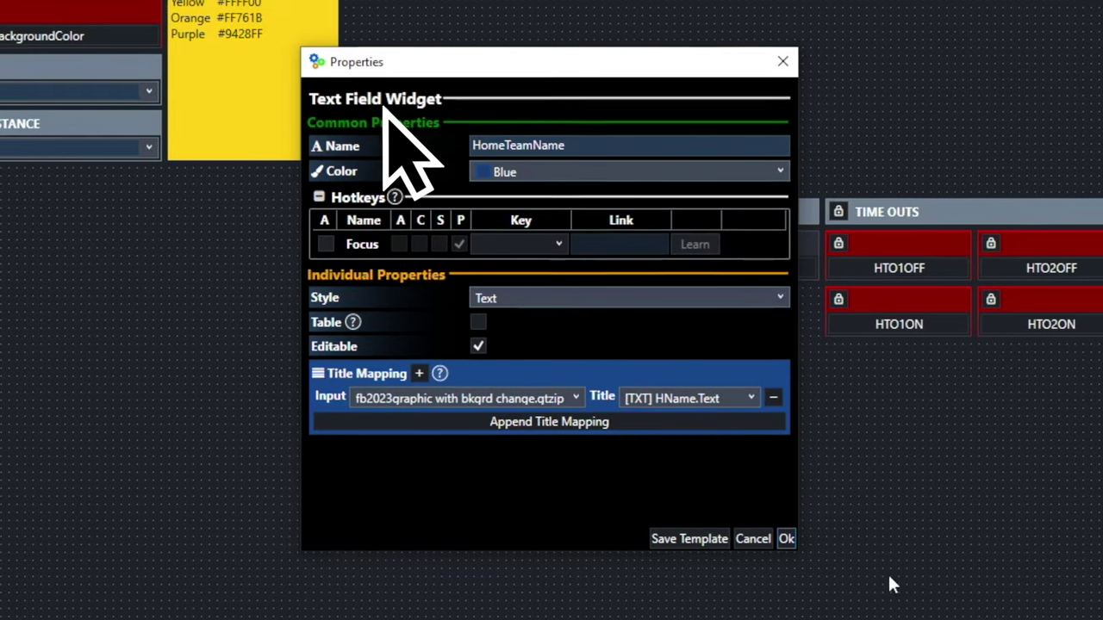
pyautogui.click(786, 538)
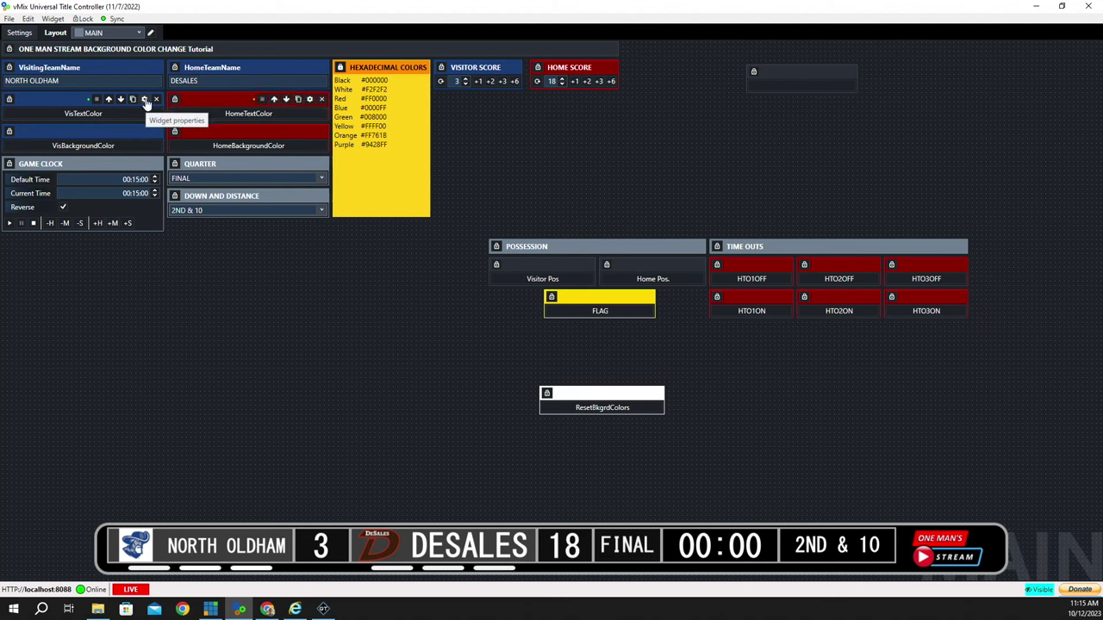
# Step: Inspect the VisTextColor button's SetTextColour command and the index options for the title's text elements
pyautogui.click(145, 100)
pyautogui.scroll(-5, 574, 279)
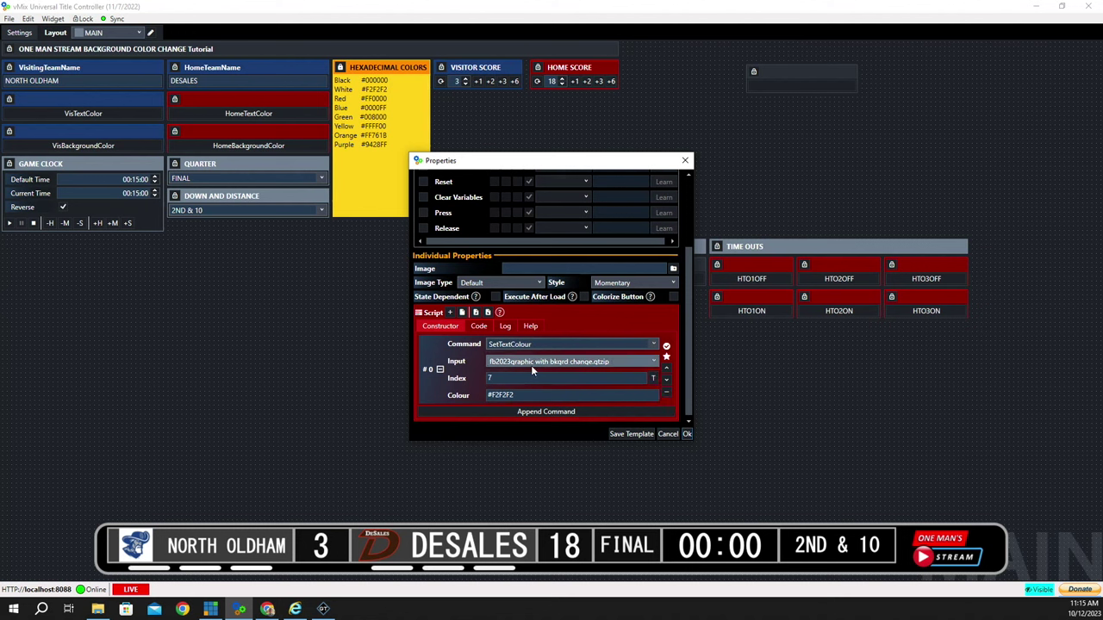
pyautogui.click(653, 381)
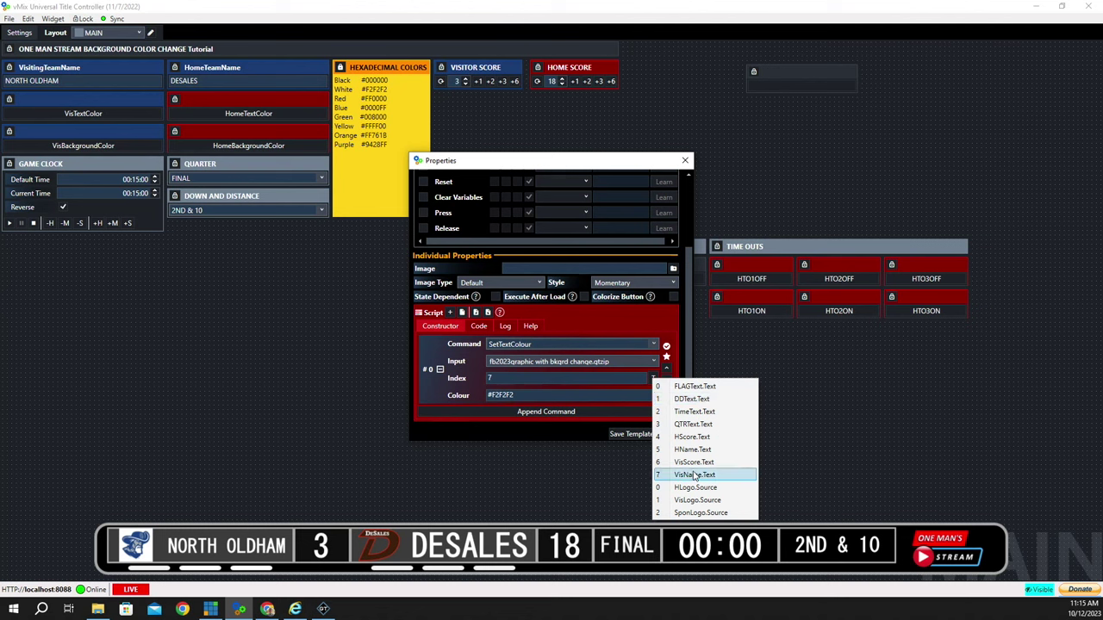
pyautogui.click(796, 392)
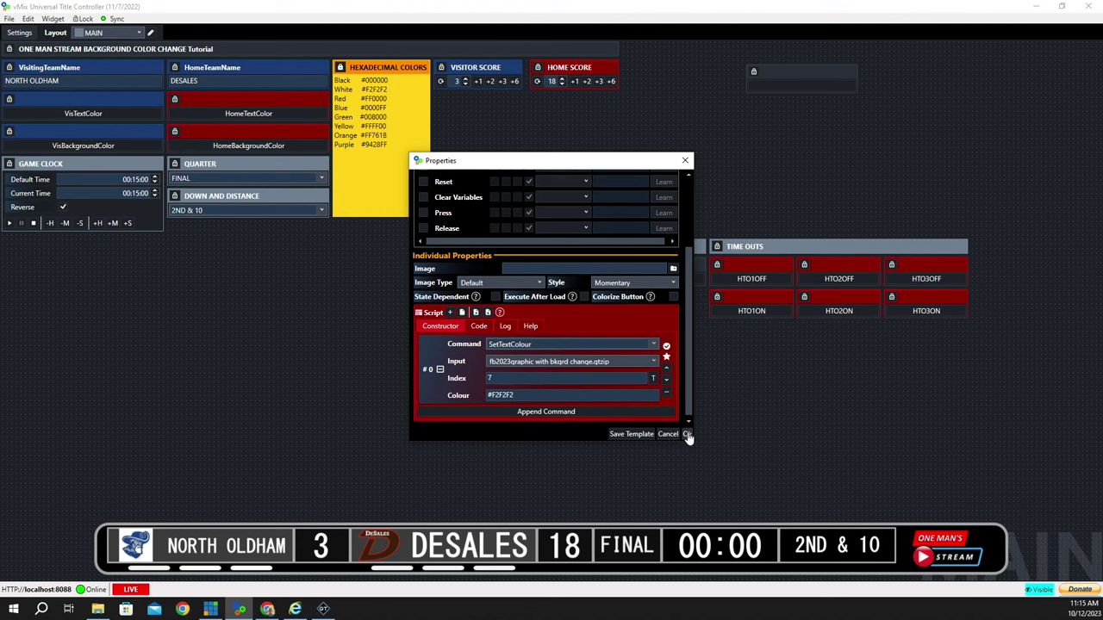
pyautogui.click(687, 434)
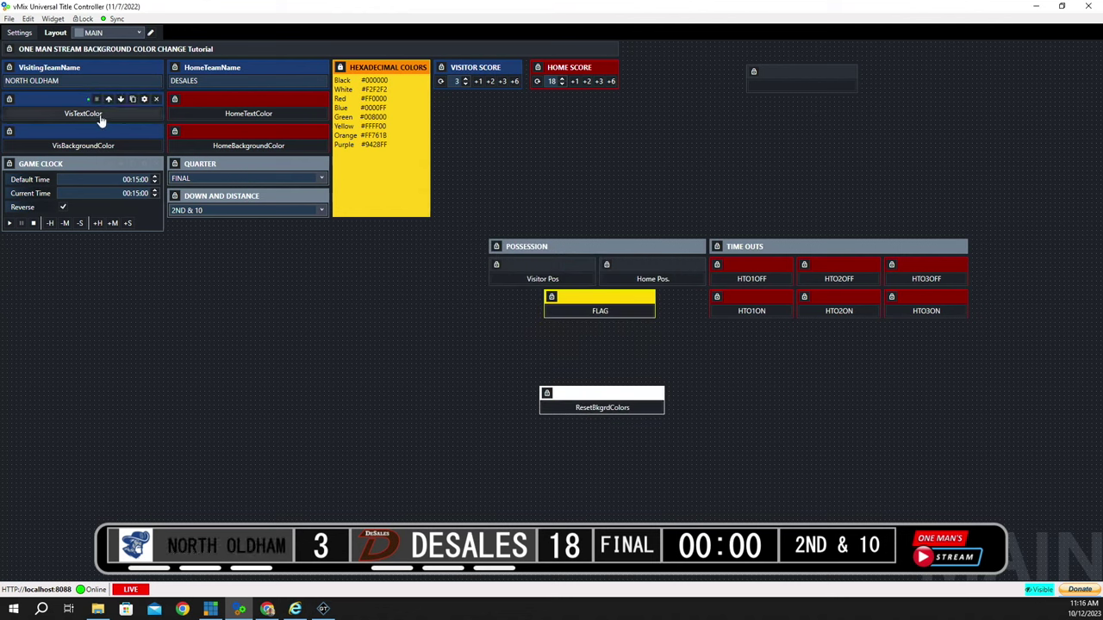
pyautogui.click(144, 99)
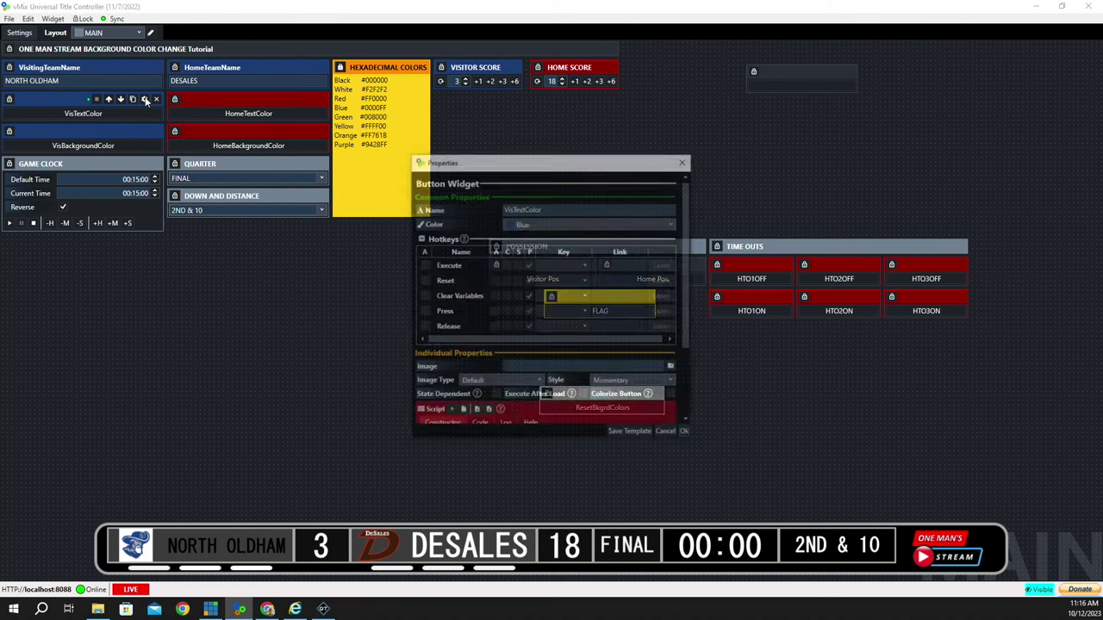
pyautogui.scroll(-5, 520, 392)
pyautogui.press('Escape')
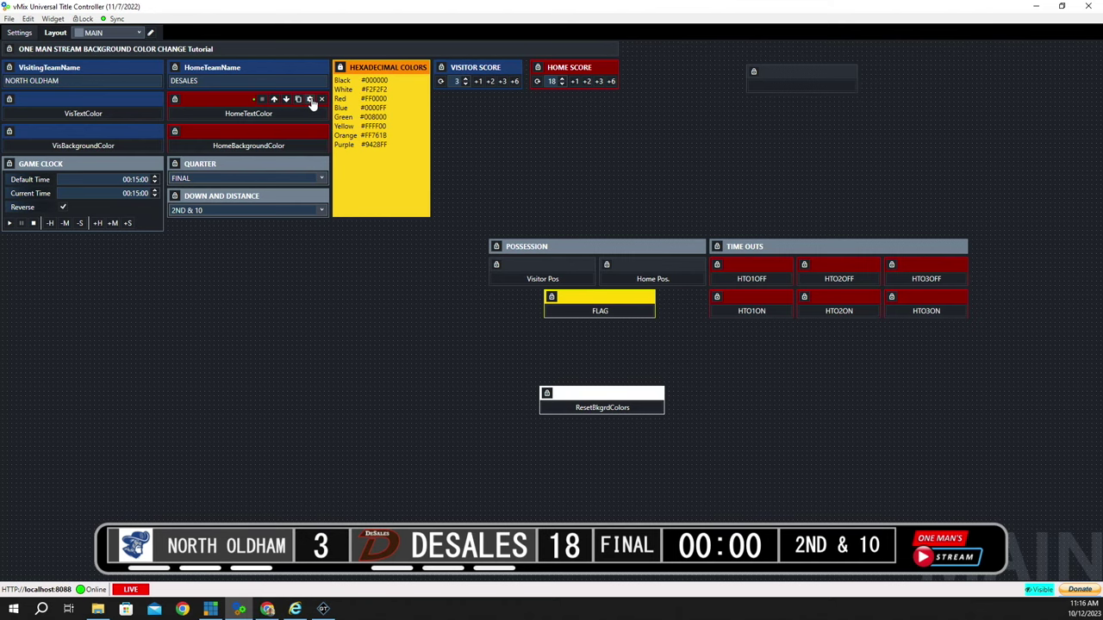
# Step: Set the HomeTextColor button's SetTextColour index to 5, HName.Text, and save its properties
pyautogui.click(311, 101)
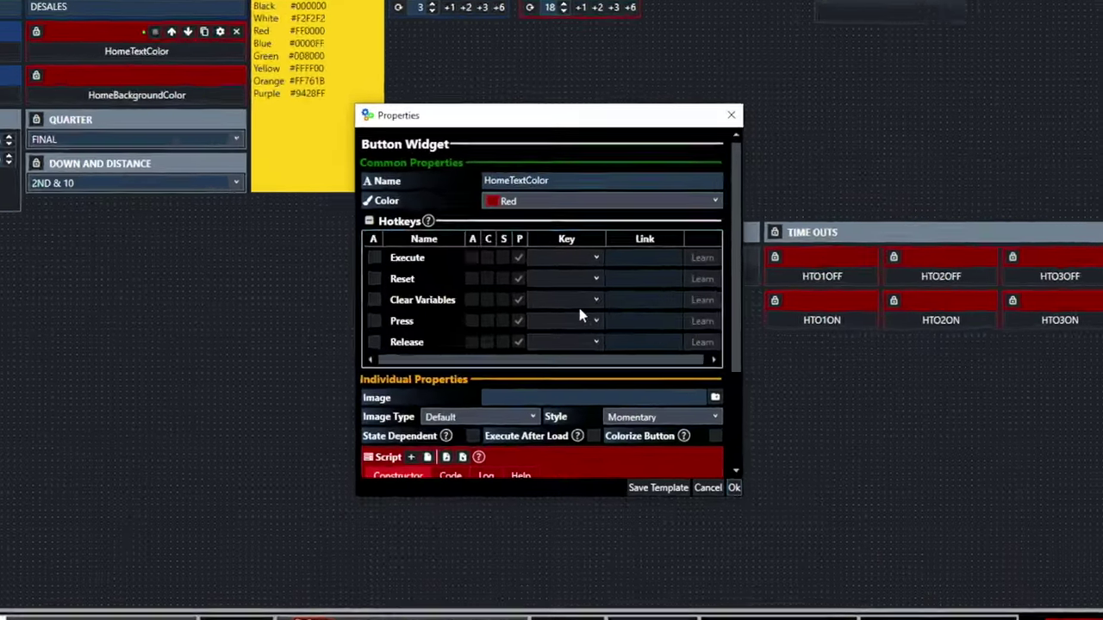
pyautogui.scroll(-3, 578, 307)
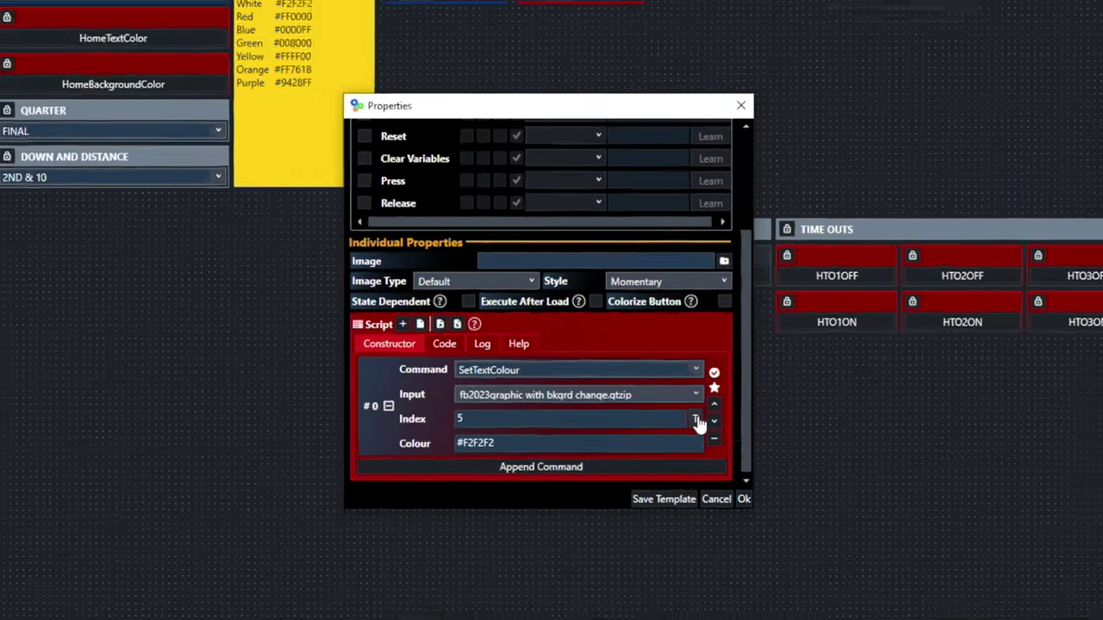
pyautogui.click(723, 450)
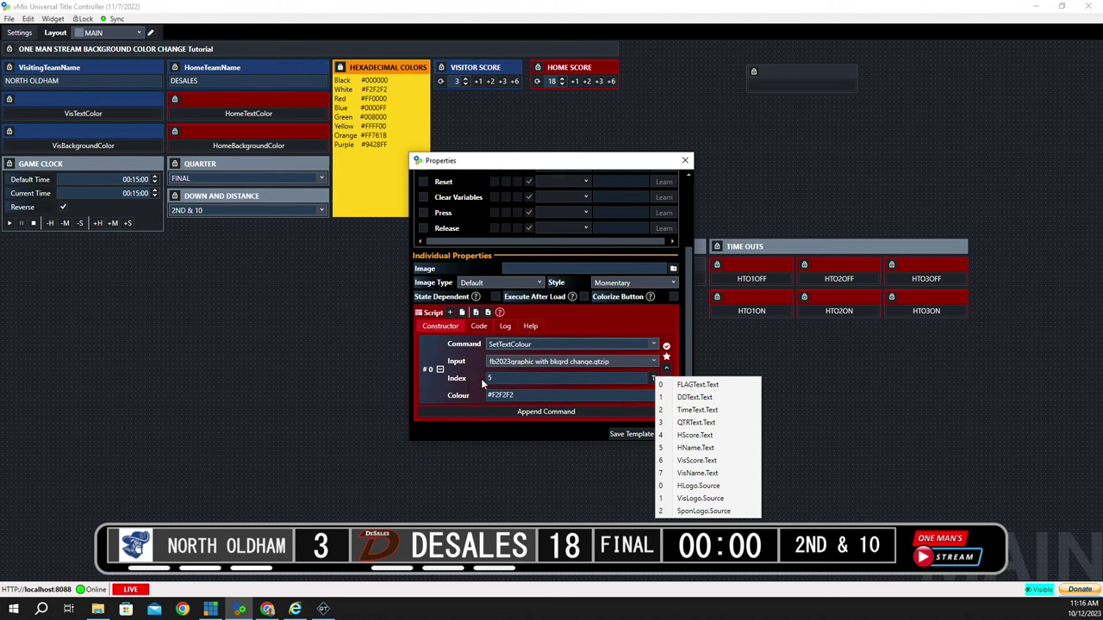
pyautogui.click(710, 448)
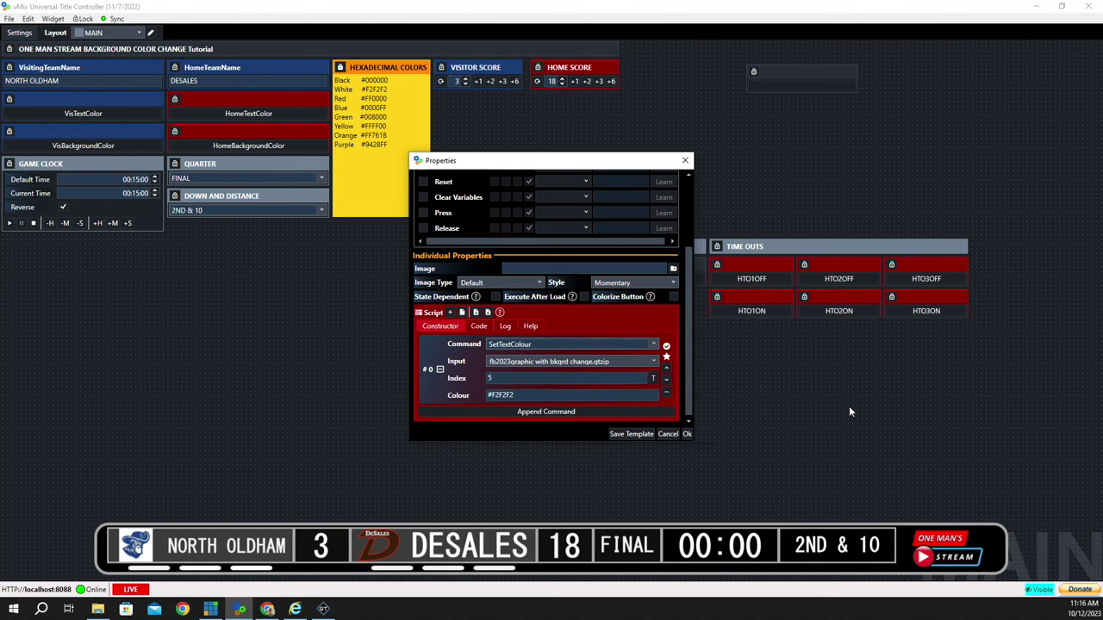
pyautogui.click(686, 434)
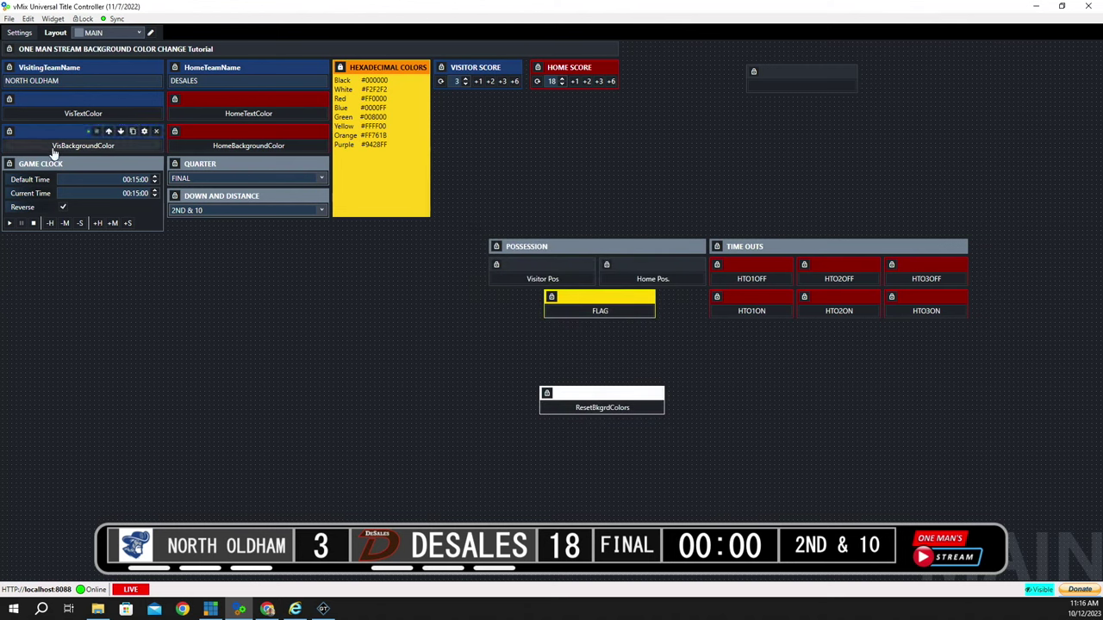
# Step: Review the input, index and colour of the VisBackgroundColor button's SetColor command
pyautogui.click(144, 131)
pyautogui.scroll(-3, 555, 365)
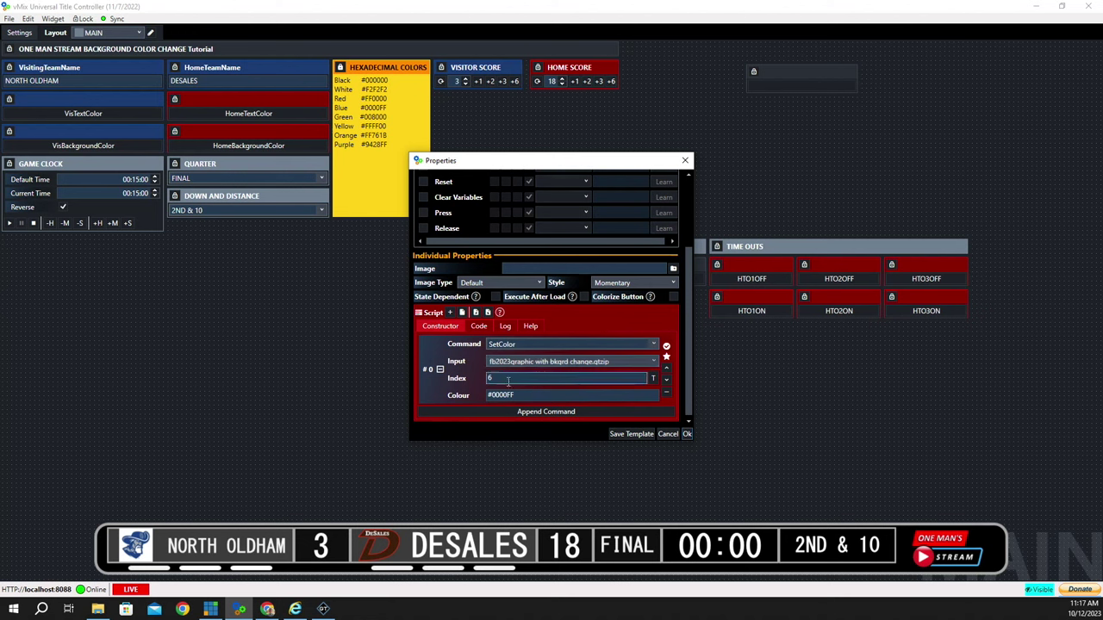
pyautogui.click(687, 434)
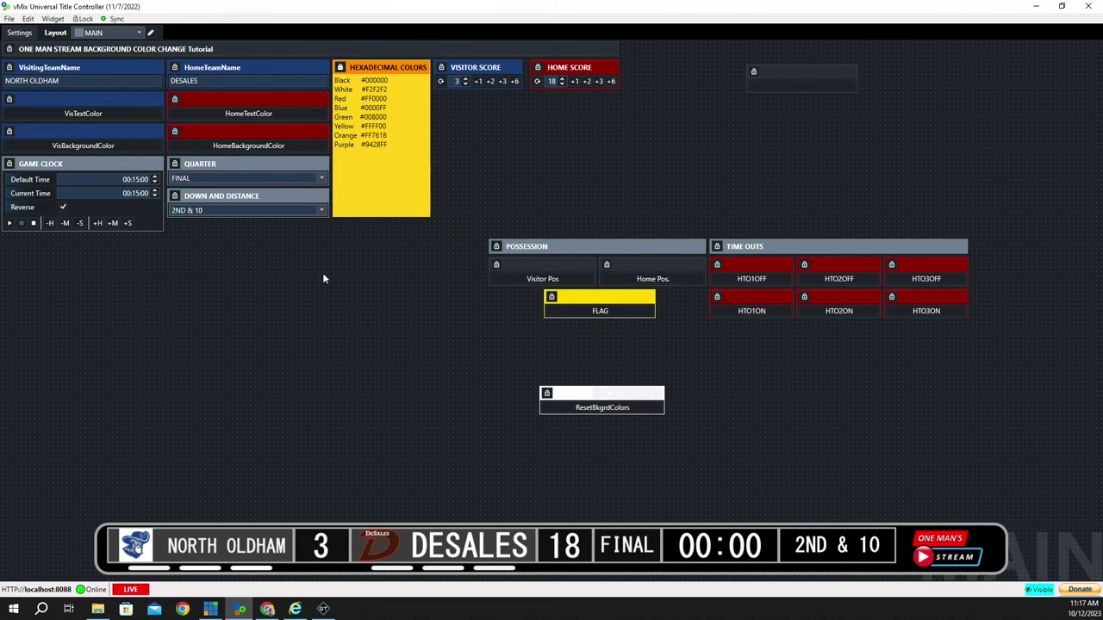
# Step: Test the VisBackgroundColor button on the scoreboard, and reset the background colors
pyautogui.click(91, 148)
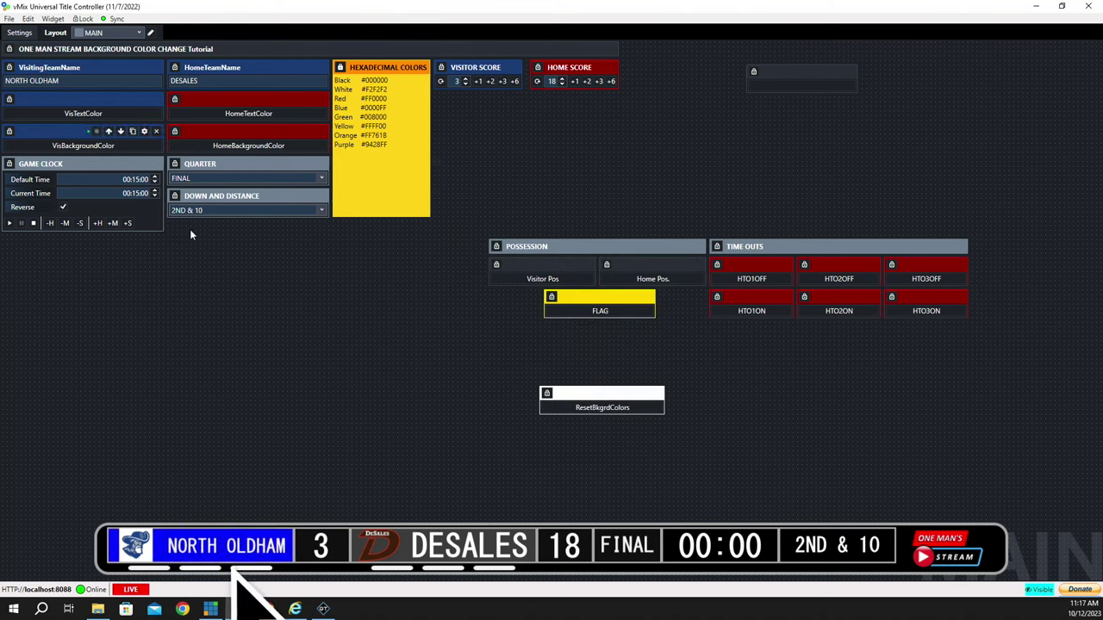
pyautogui.click(616, 411)
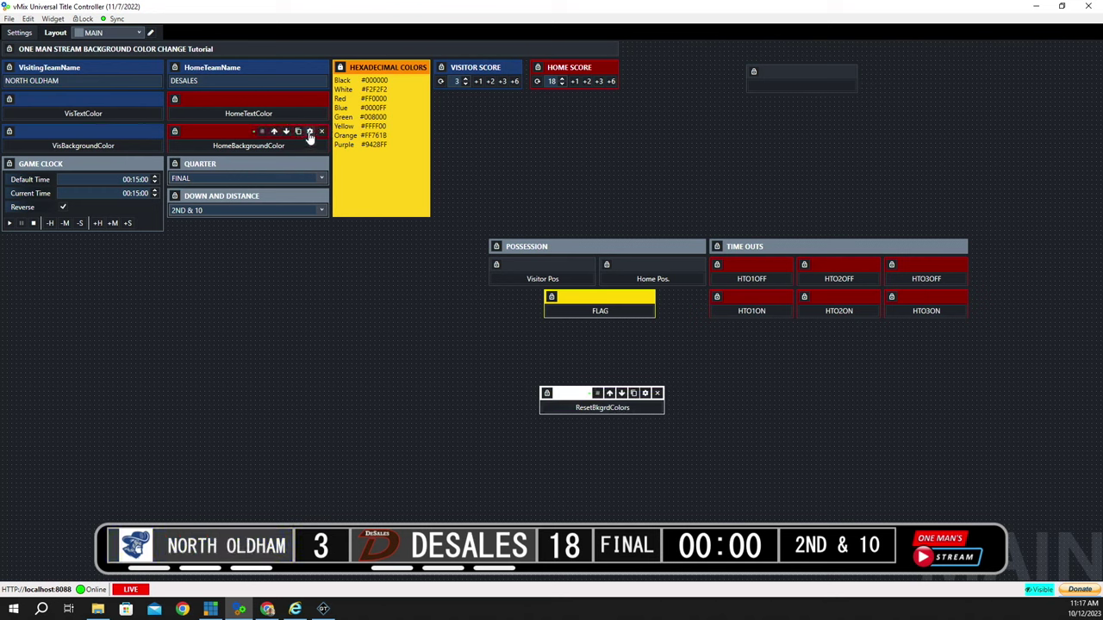
# Step: Review the input, index and colour of the HomeBackgroundColor button's SetColor command
pyautogui.click(310, 131)
pyautogui.scroll(-5, 628, 293)
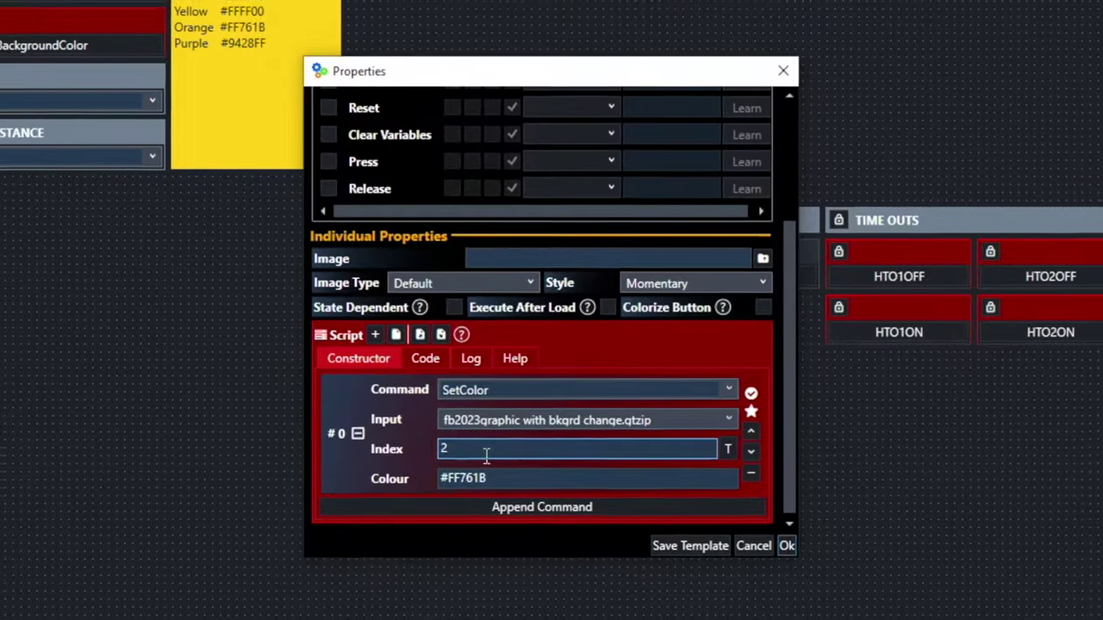
pyautogui.click(487, 478)
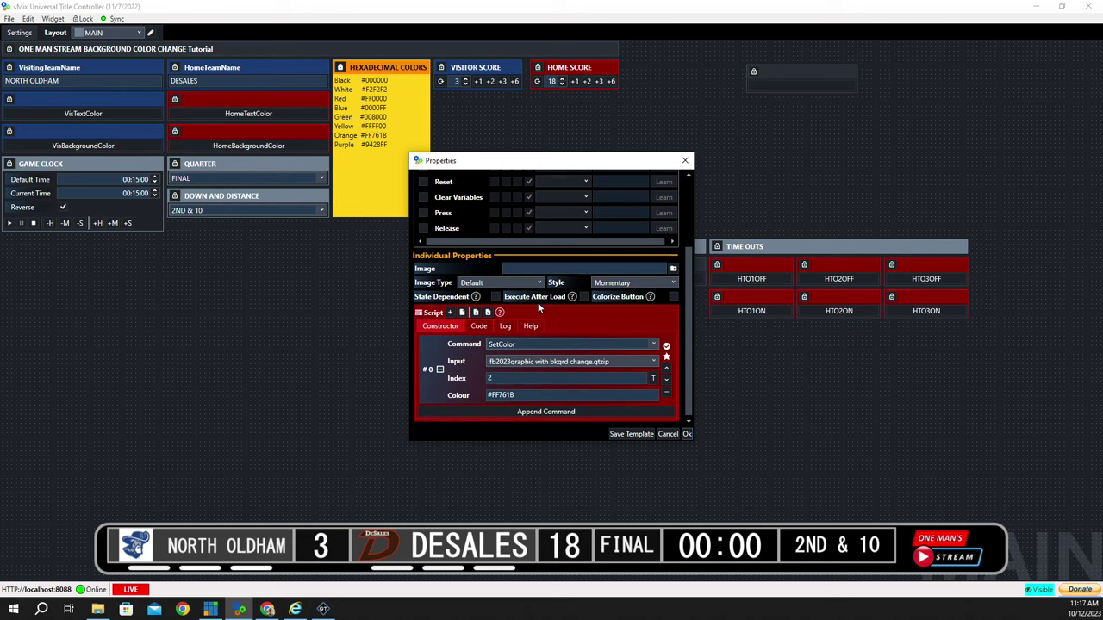
pyautogui.click(687, 434)
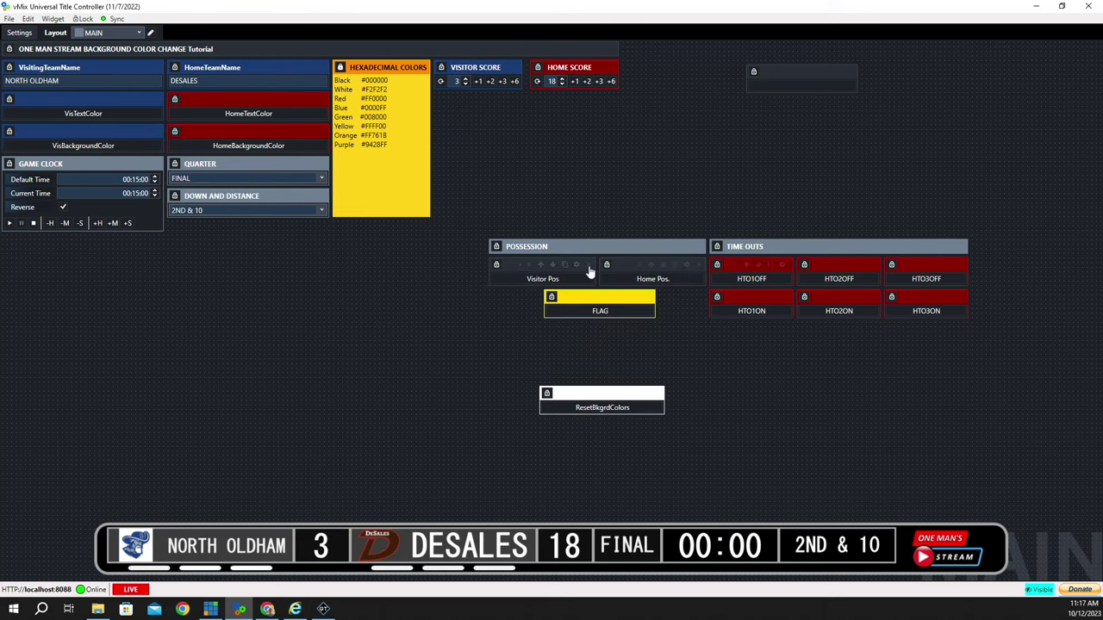
# Step: Test the HomeBackgroundColor button on the scoreboard, and reset the background colors
pyautogui.click(251, 148)
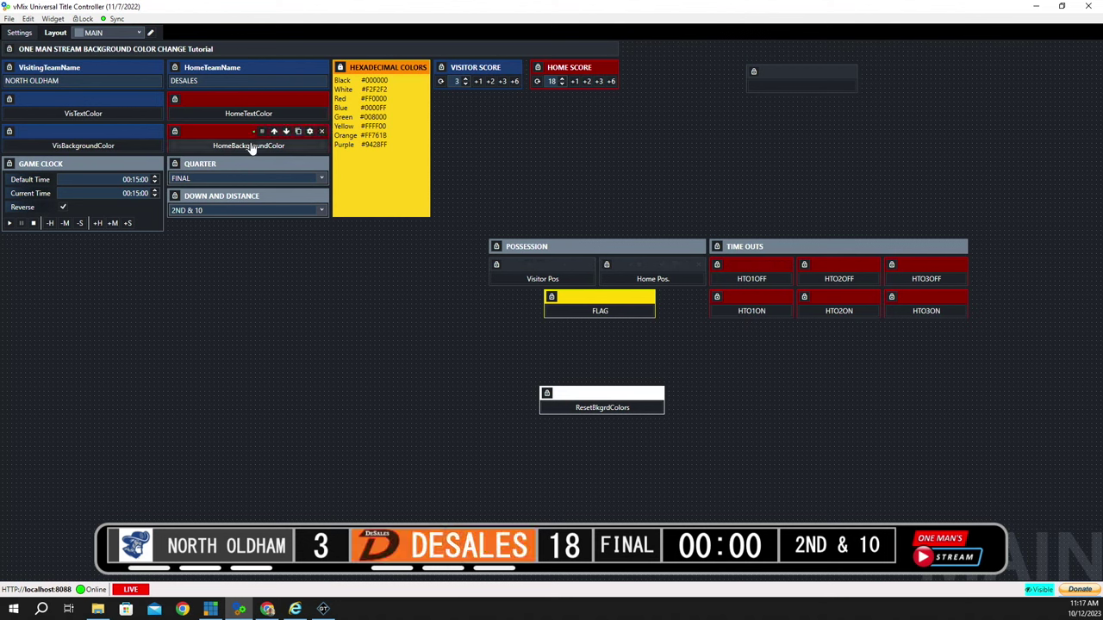
pyautogui.click(600, 412)
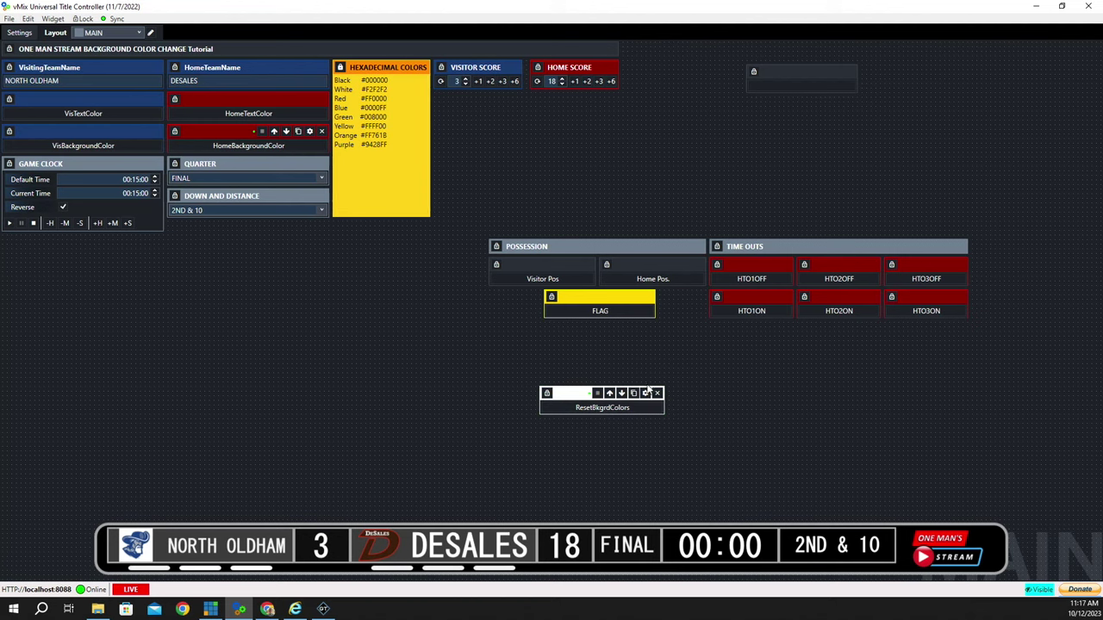
# Step: Review the indexes and colours of the three SetColor commands in the ResetBkgrdColors button
pyautogui.click(645, 394)
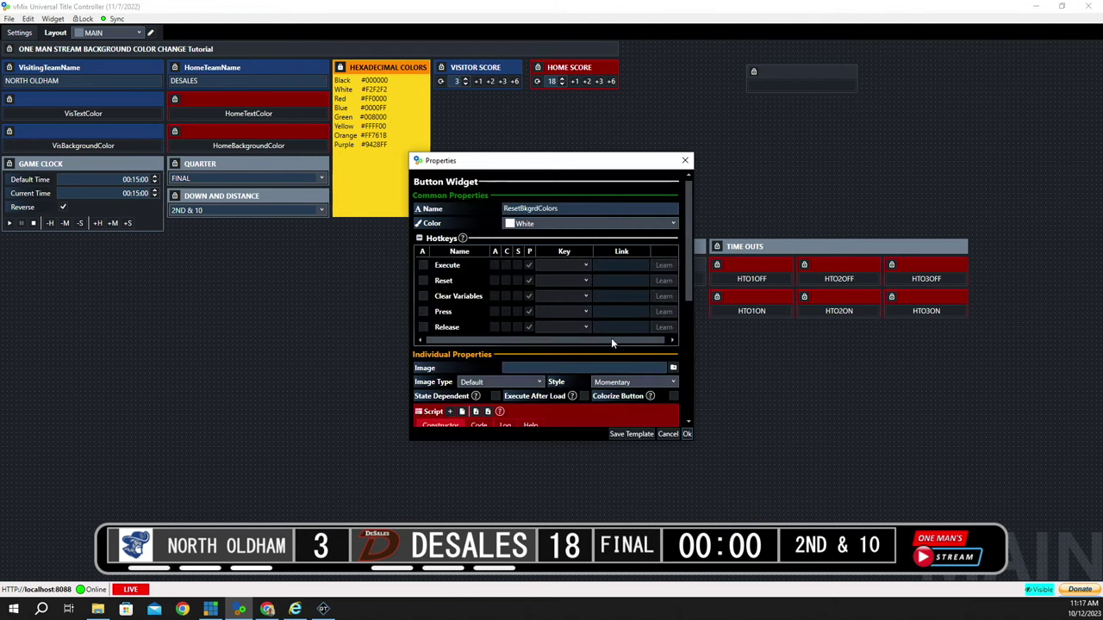
pyautogui.scroll(-5, 610, 338)
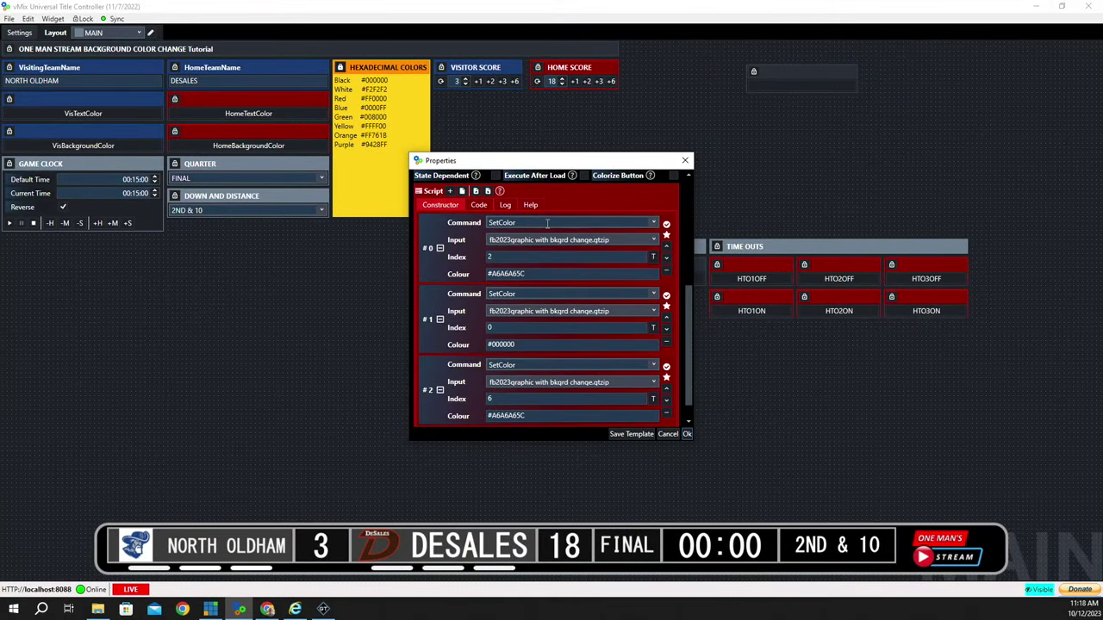
pyautogui.scroll(-1, 547, 224)
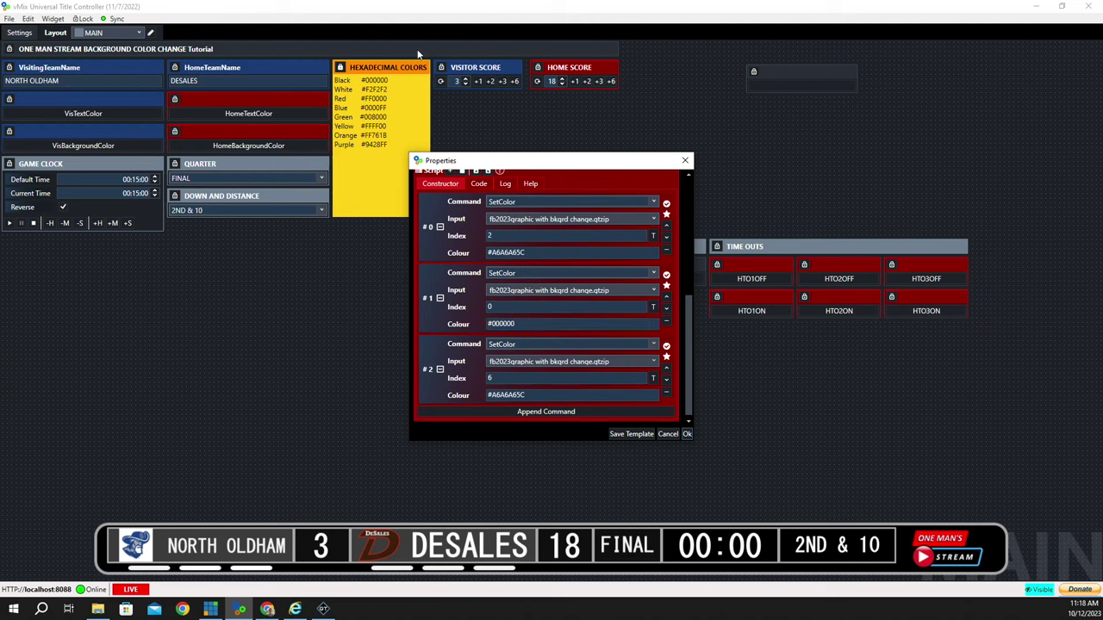
pyautogui.click(687, 434)
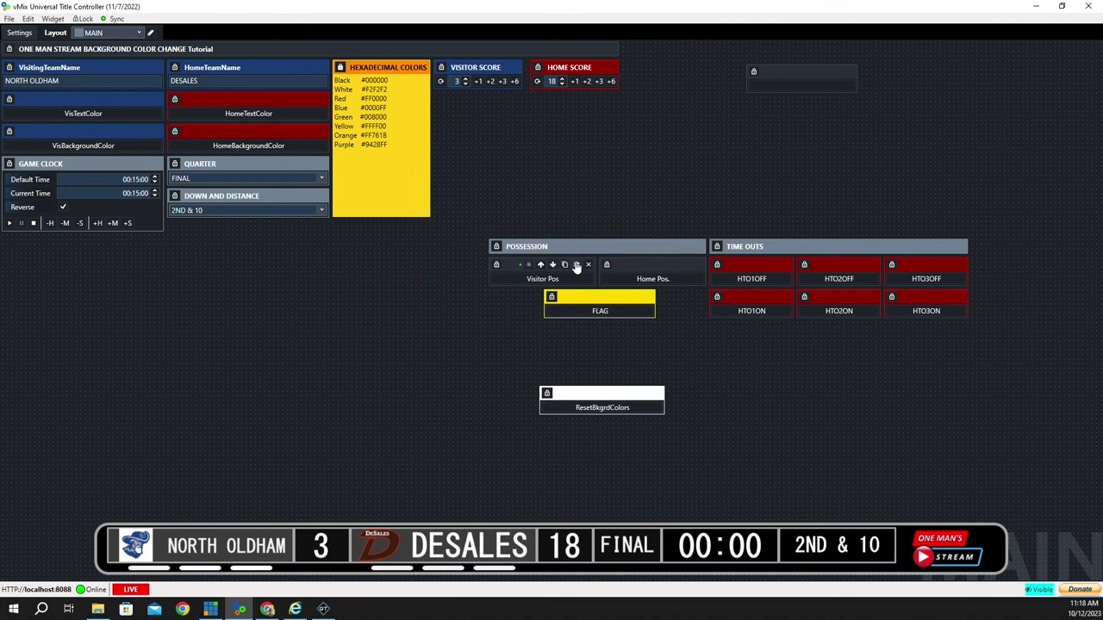
# Step: Show the Visitor Pos button's properties beside the color elements of the fb2023graphic with bkgrd change.gtzip title in vMix
pyautogui.click(576, 269)
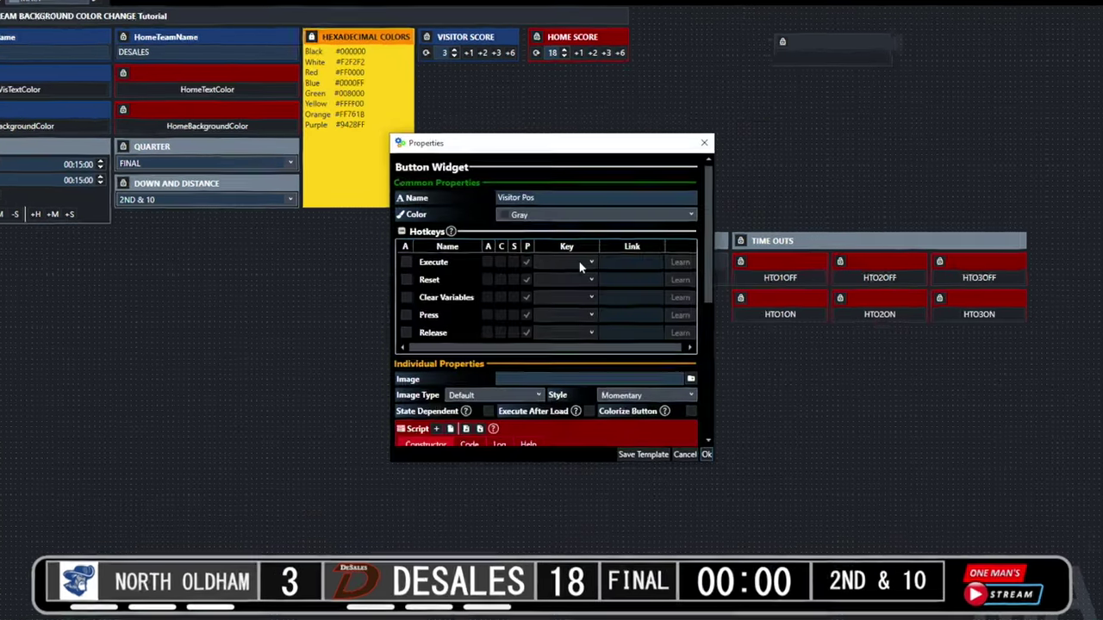
pyautogui.scroll(-10, 578, 270)
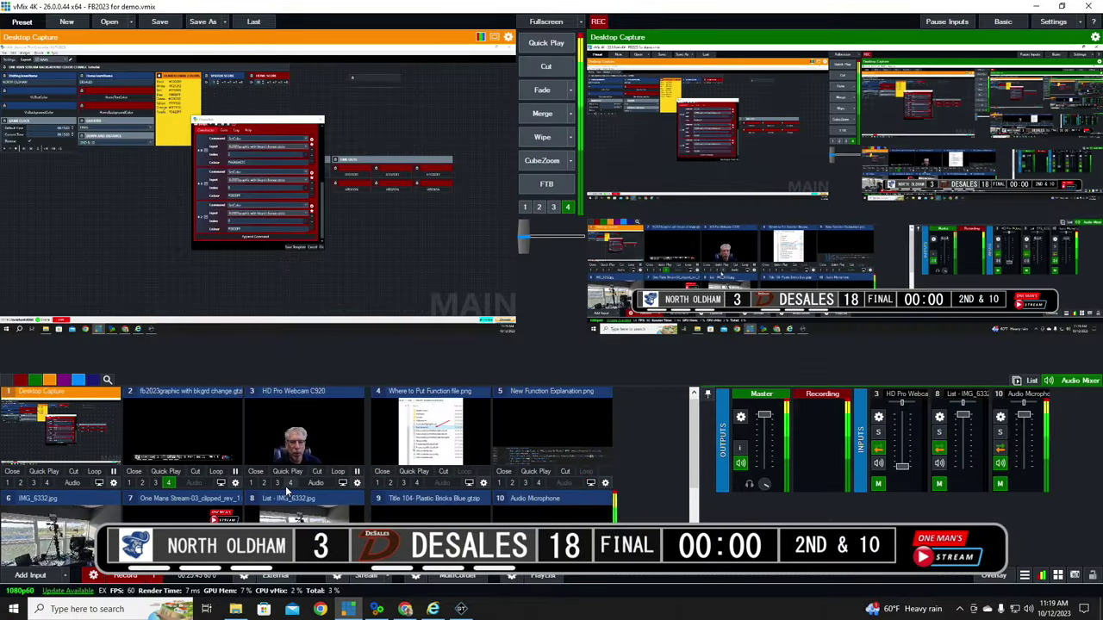
pyautogui.click(199, 418)
pyautogui.rightClick(388, 68)
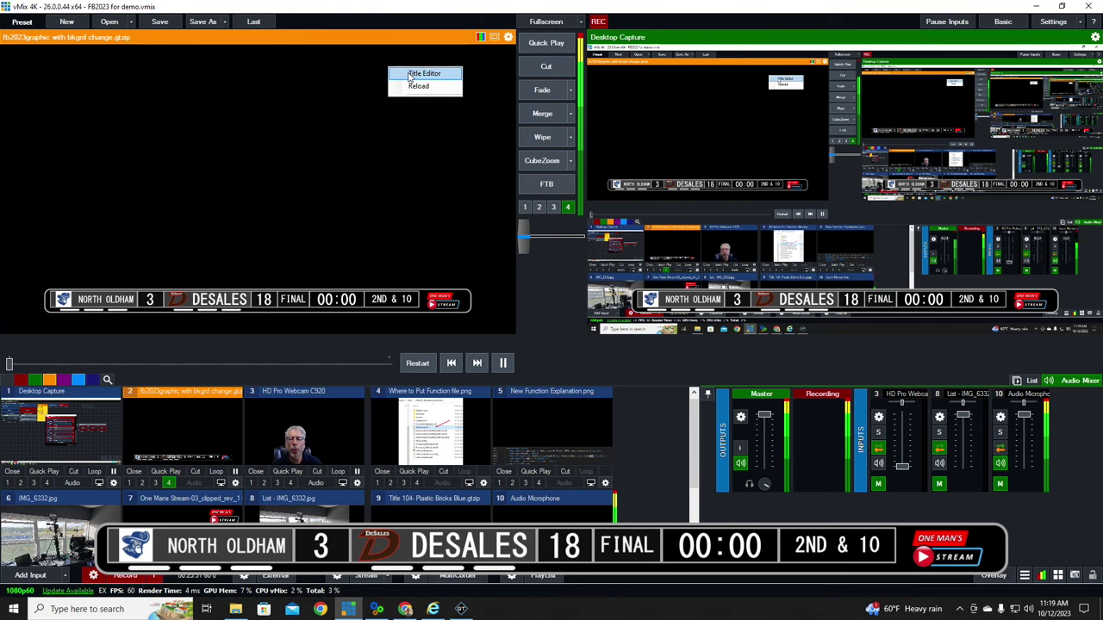
pyautogui.click(412, 74)
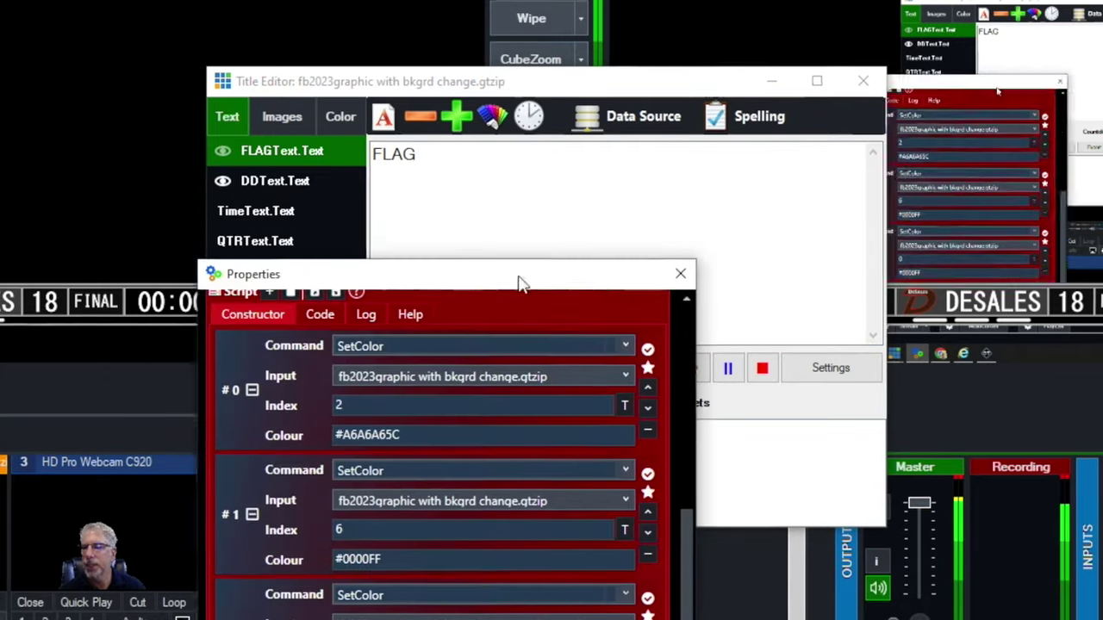
pyautogui.moveTo(459, 273); pyautogui.dragTo(1102, 233)
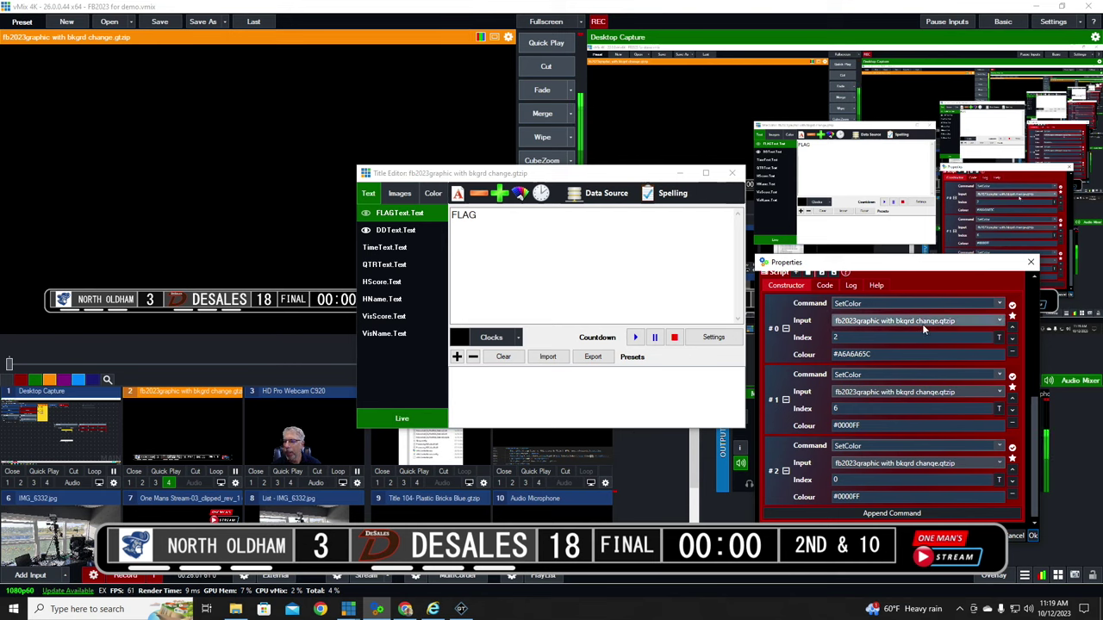
pyautogui.scroll(10, 922, 324)
pyautogui.click(433, 193)
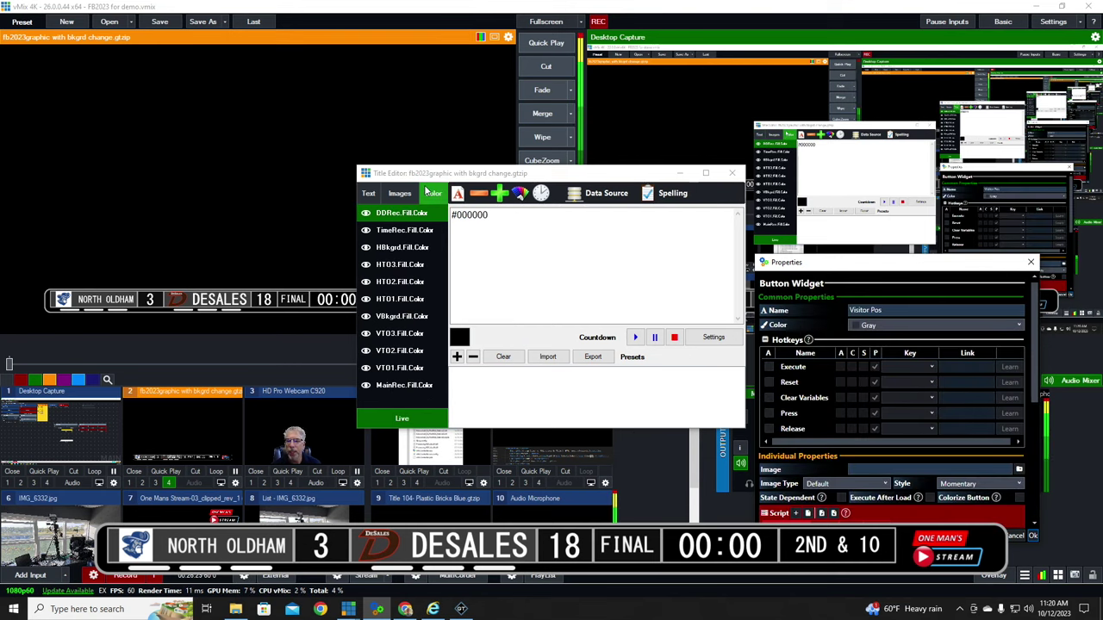
# Step: Compare the Visitor Pos button's three SetColor indexes and colours with the title's color element order, and close its properties
pyautogui.scroll(-5, 862, 388)
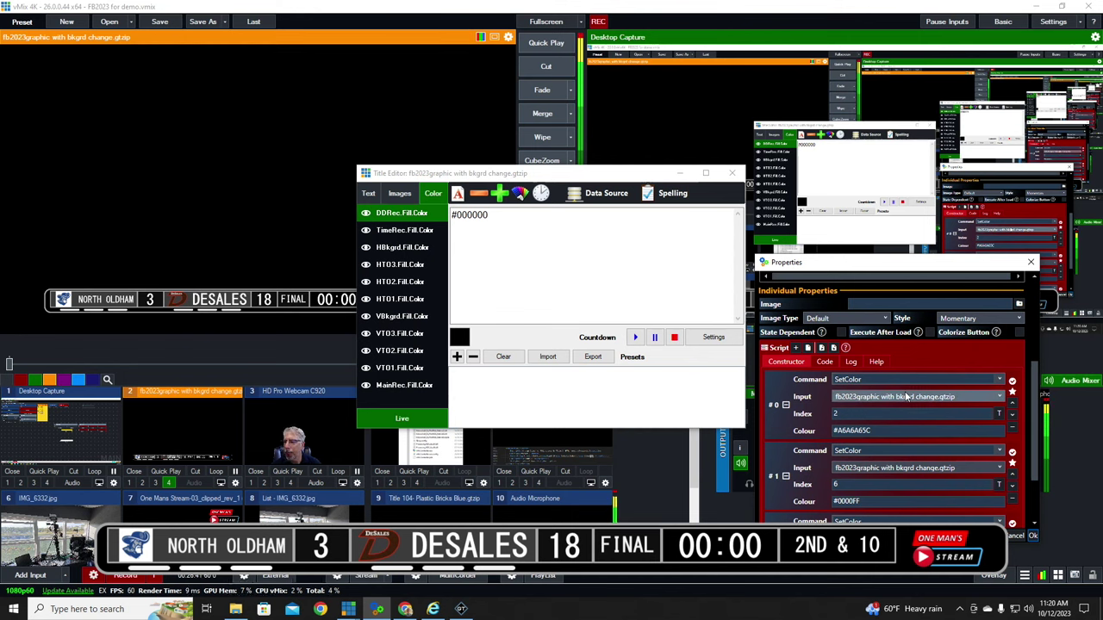
pyautogui.scroll(-1, 880, 403)
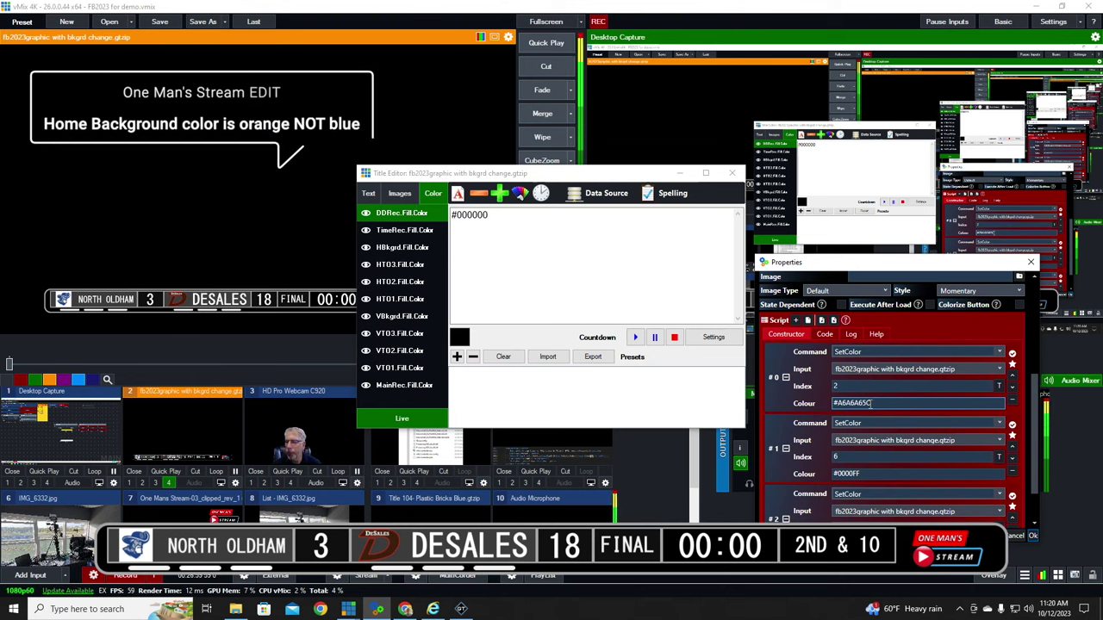
pyautogui.scroll(-1, 894, 351)
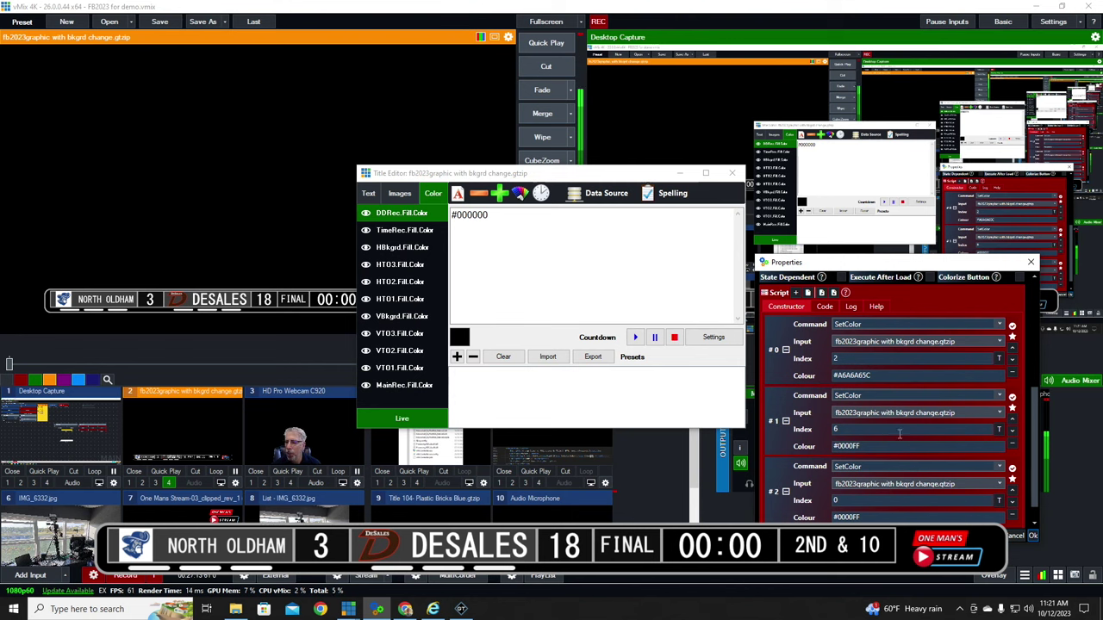
pyautogui.scroll(-1, 859, 445)
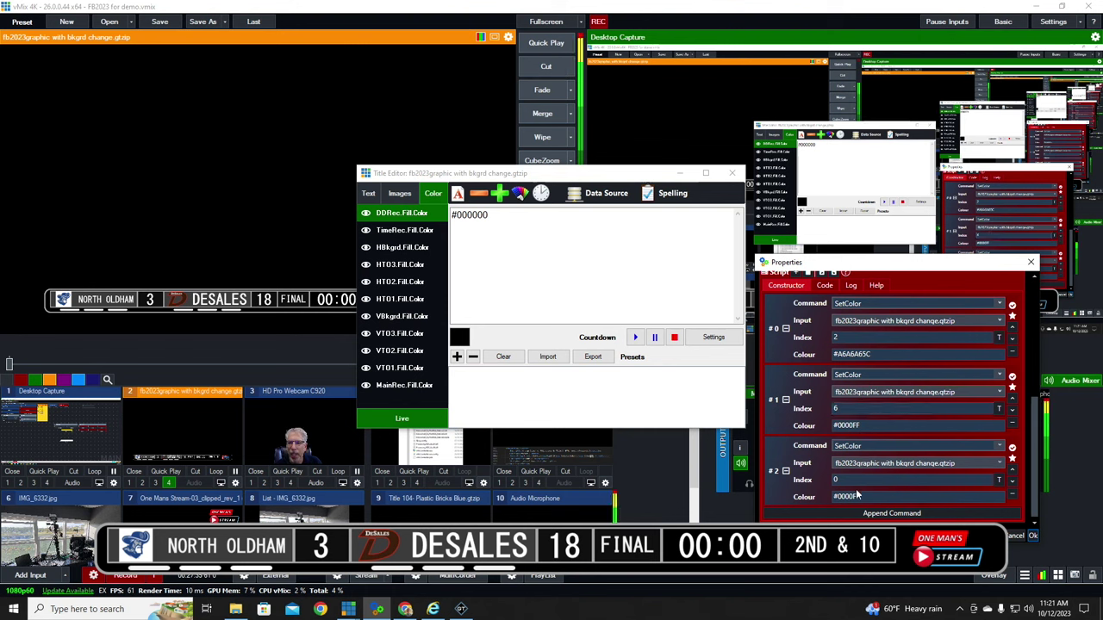
pyautogui.click(1031, 262)
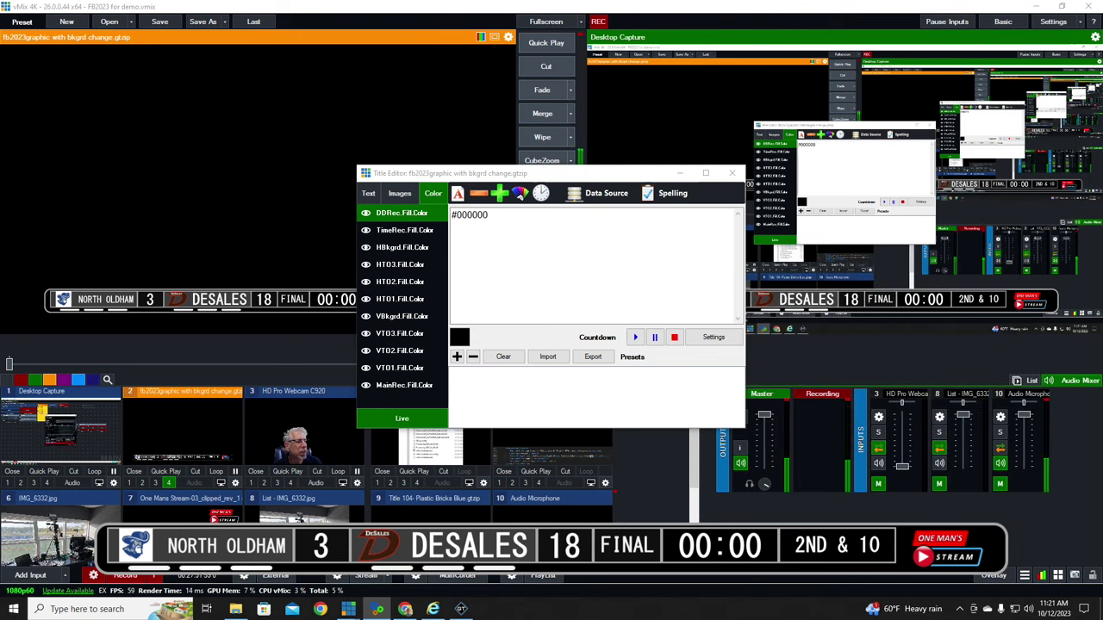
# Step: Review the Home Pos. button's three SetColor commands against the title's color elements, and close both the properties and the title editor
pyautogui.moveTo(658, 243); pyautogui.dragTo(948, 274)
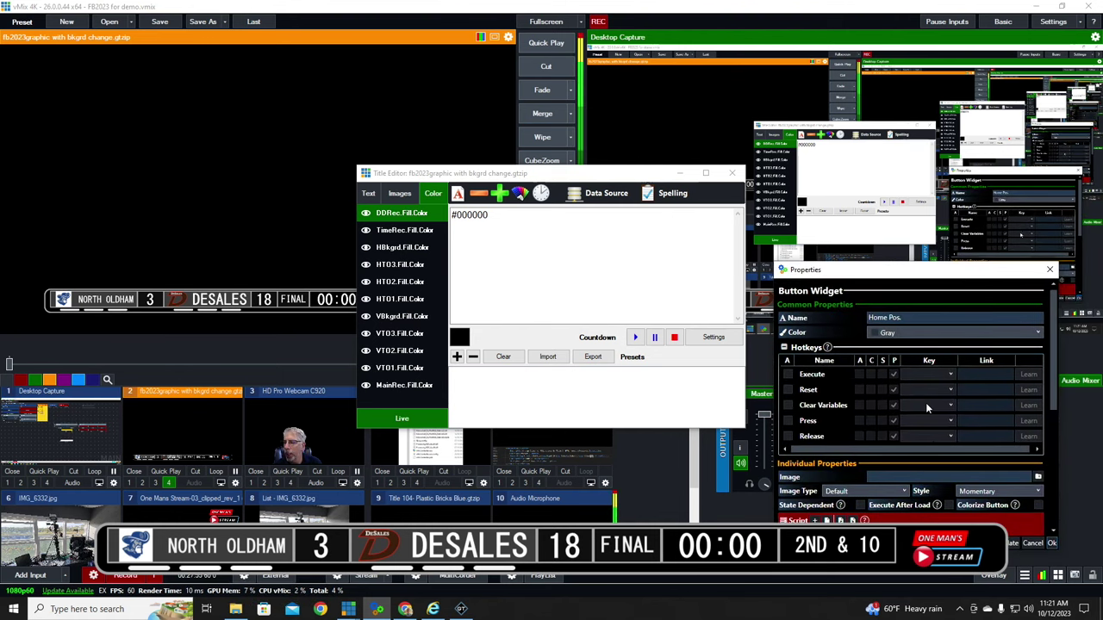
pyautogui.scroll(-8, 925, 403)
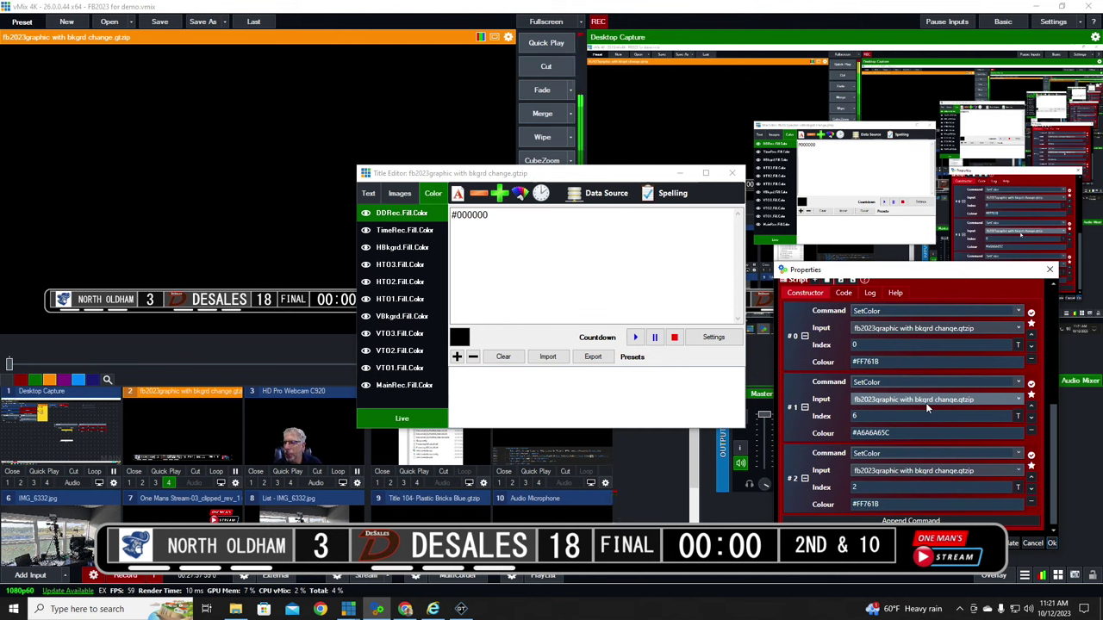
pyautogui.click(863, 346)
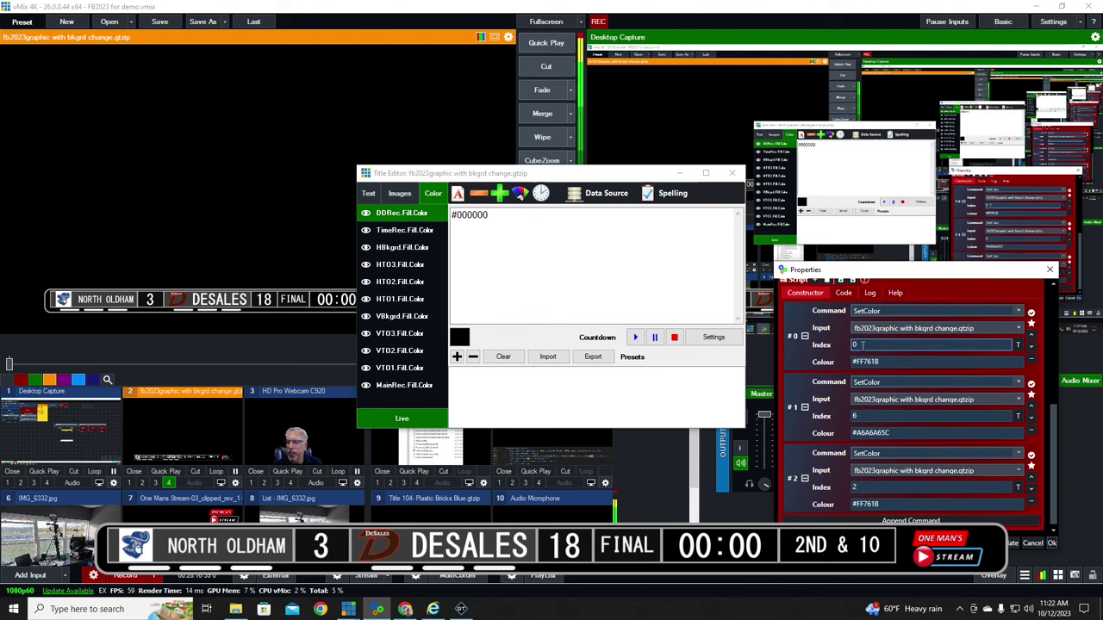
pyautogui.click(372, 212)
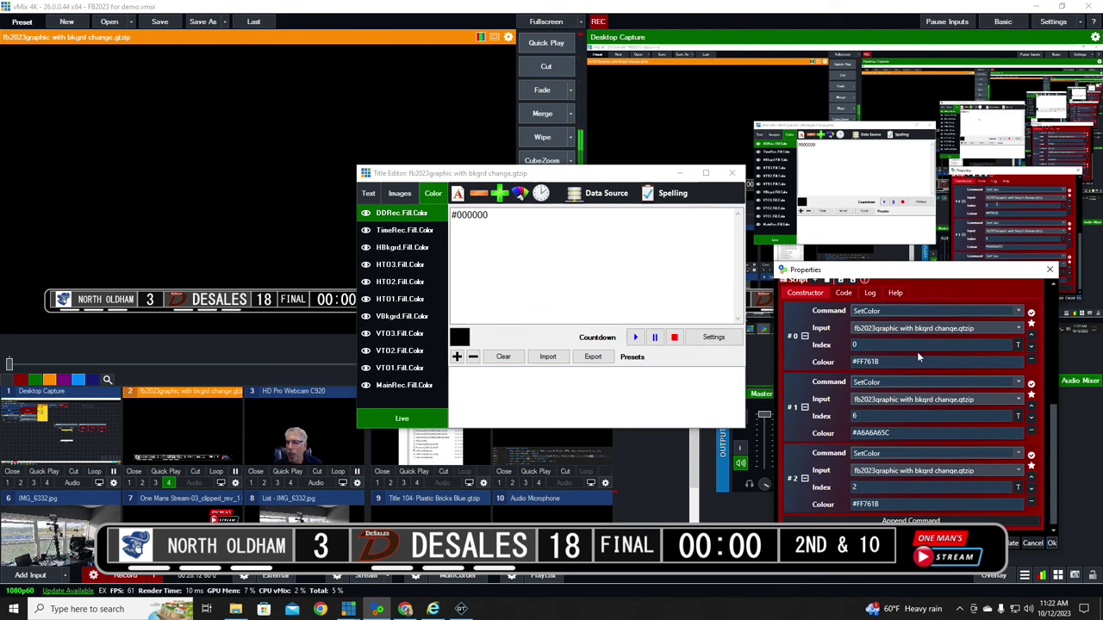
pyautogui.click(885, 362)
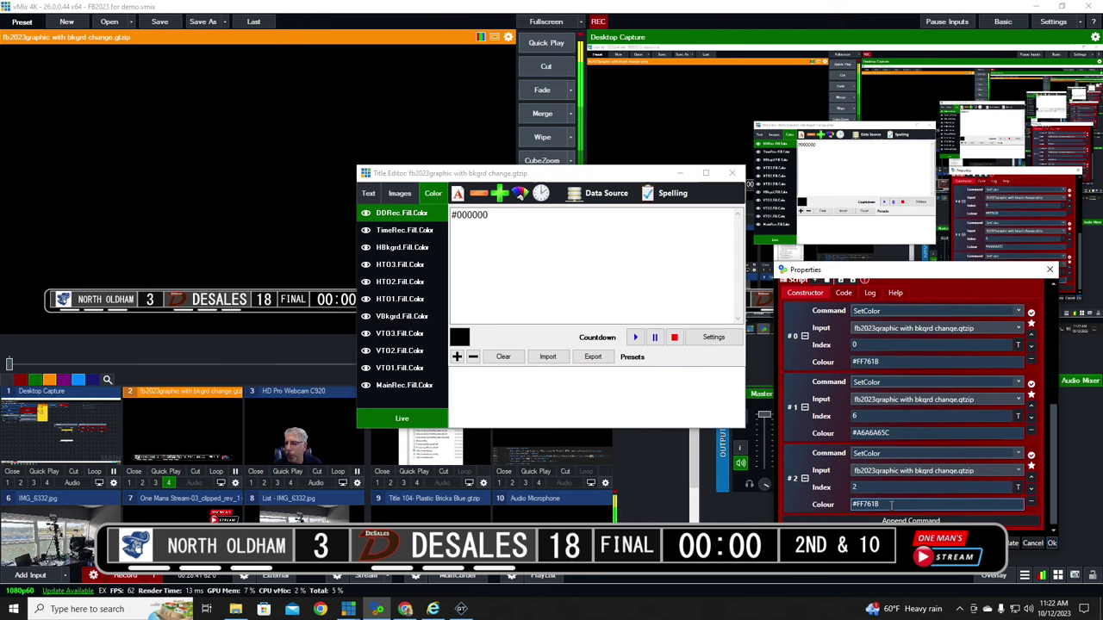
pyautogui.click(1051, 543)
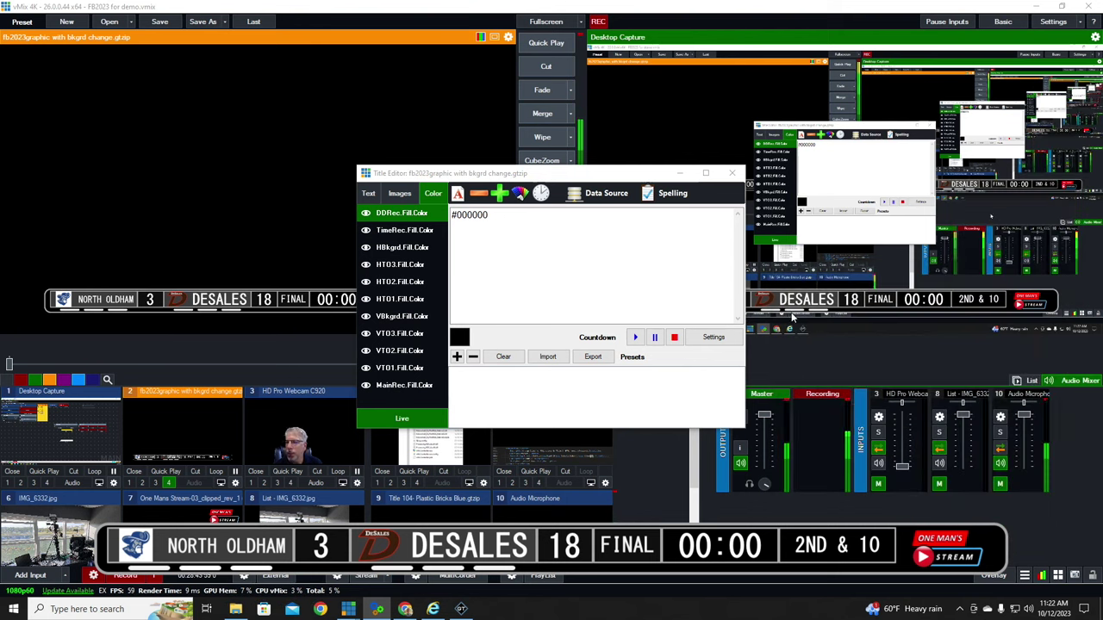
pyautogui.click(733, 172)
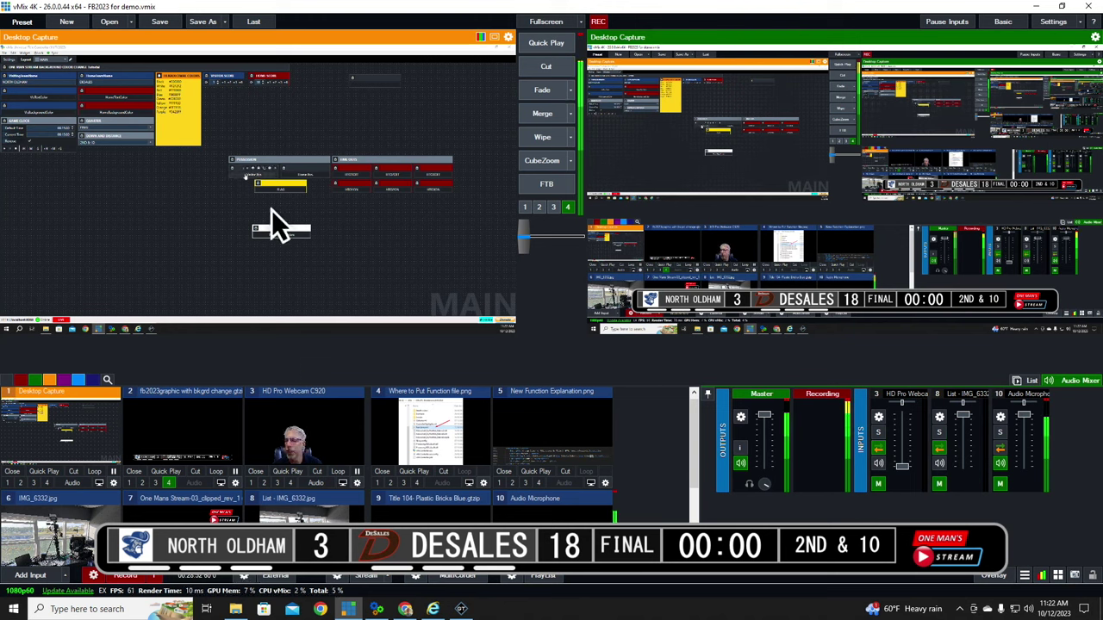
# Step: Test the Visitor Pos button on the scoreboard, and reset the background colors
pyautogui.click(255, 177)
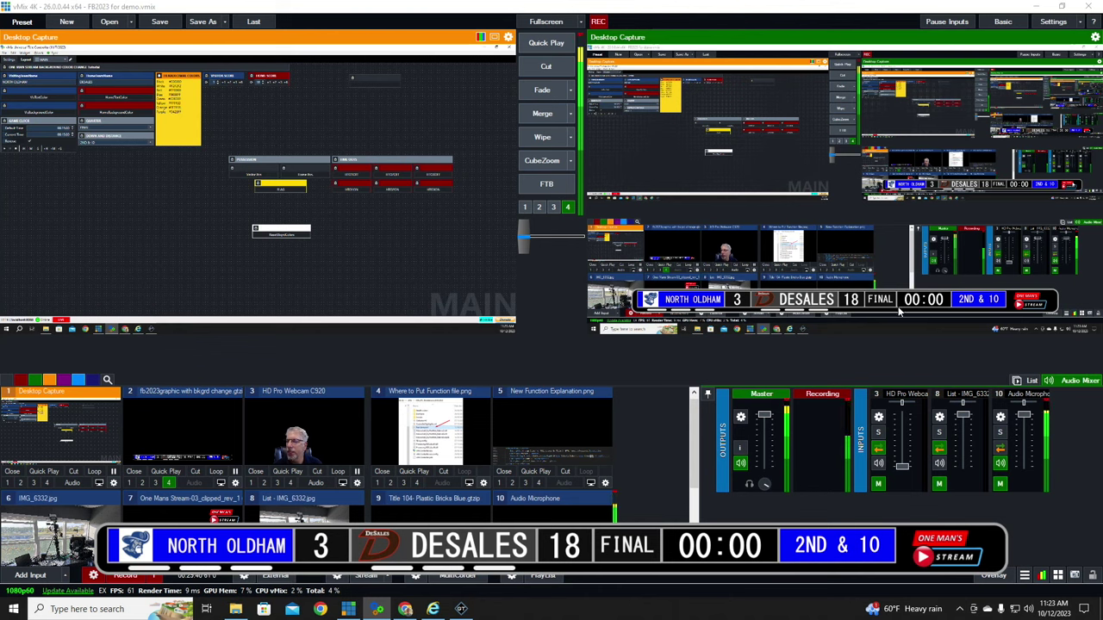
pyautogui.moveTo(284, 234)
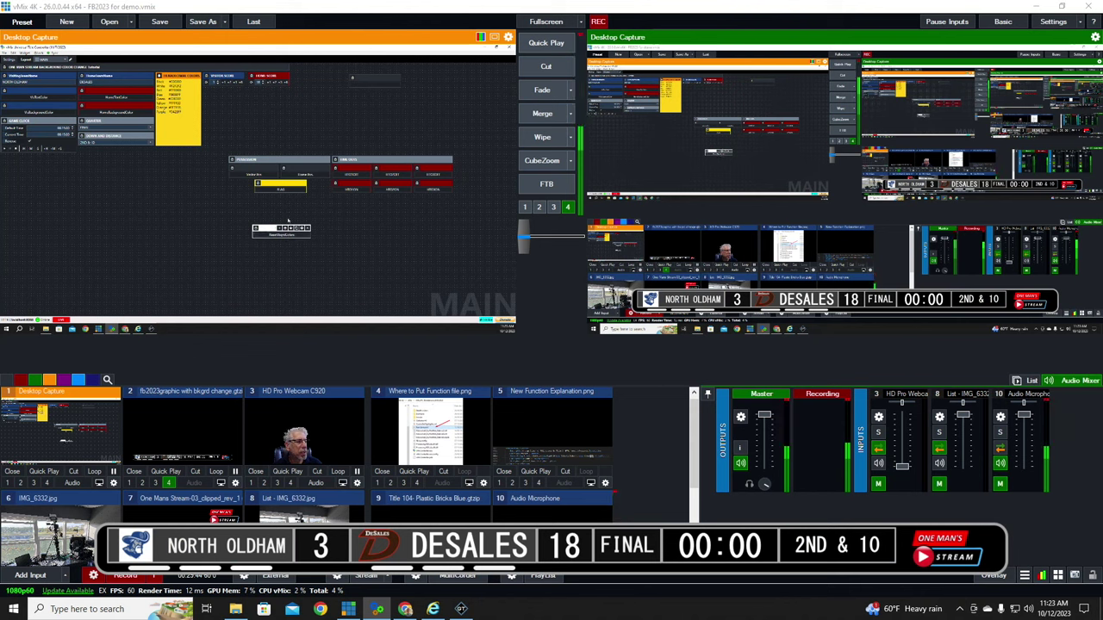
# Step: Show the FLAG button's properties beside the title's color elements and look through its script commands
pyautogui.moveTo(280, 190)
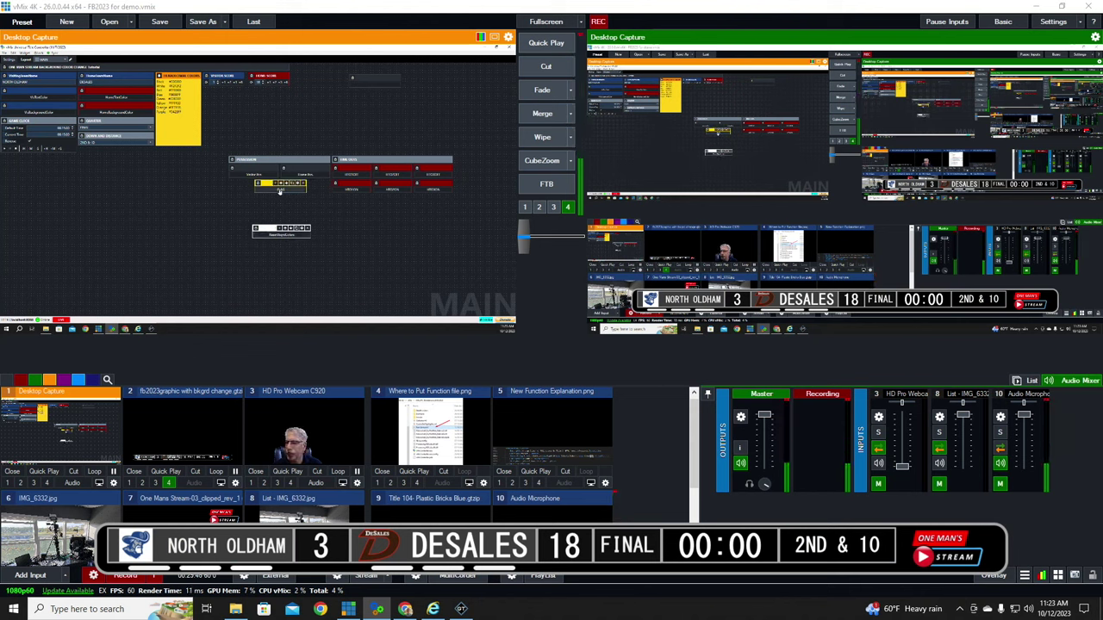
pyautogui.click(279, 189)
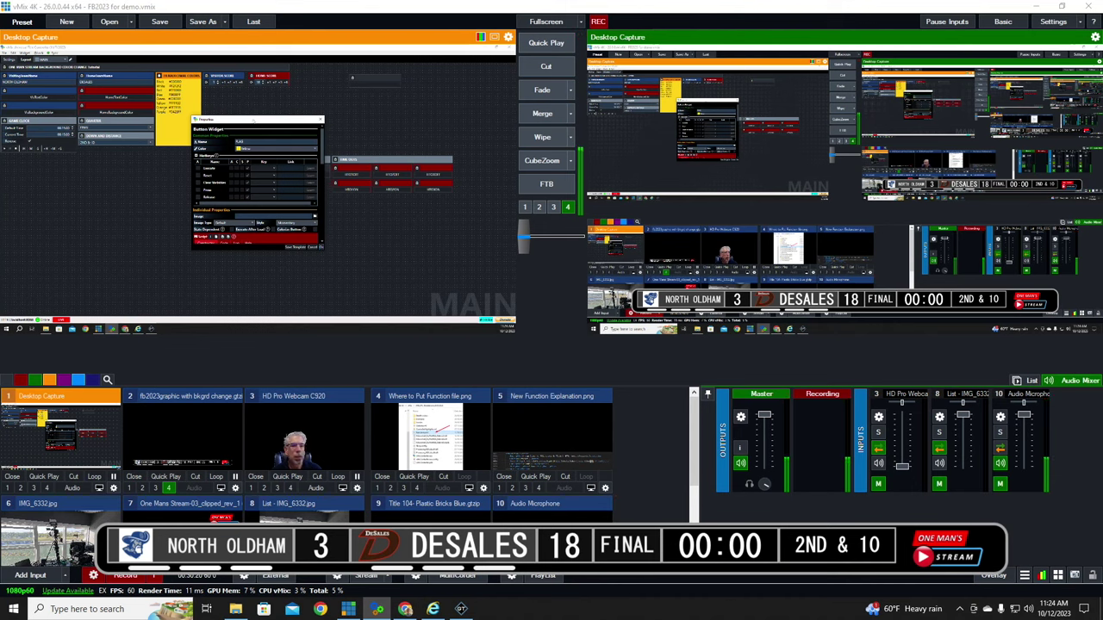
pyautogui.moveTo(254, 120); pyautogui.dragTo(899, 268)
pyautogui.scroll(-3, 926, 373)
pyautogui.scroll(-2, 926, 374)
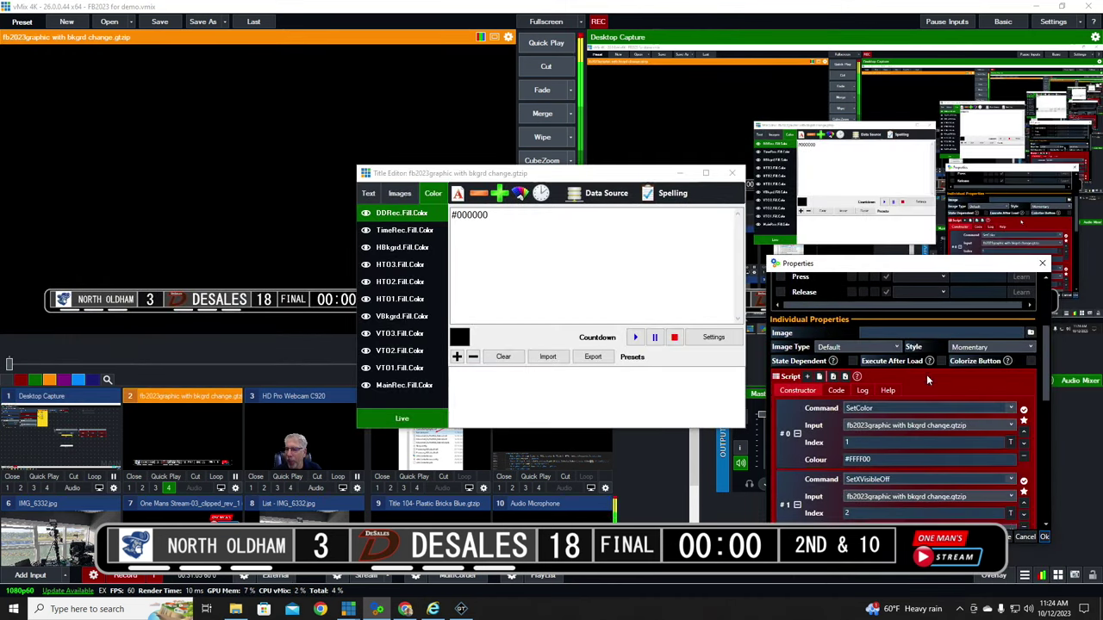
pyautogui.scroll(-6, 926, 374)
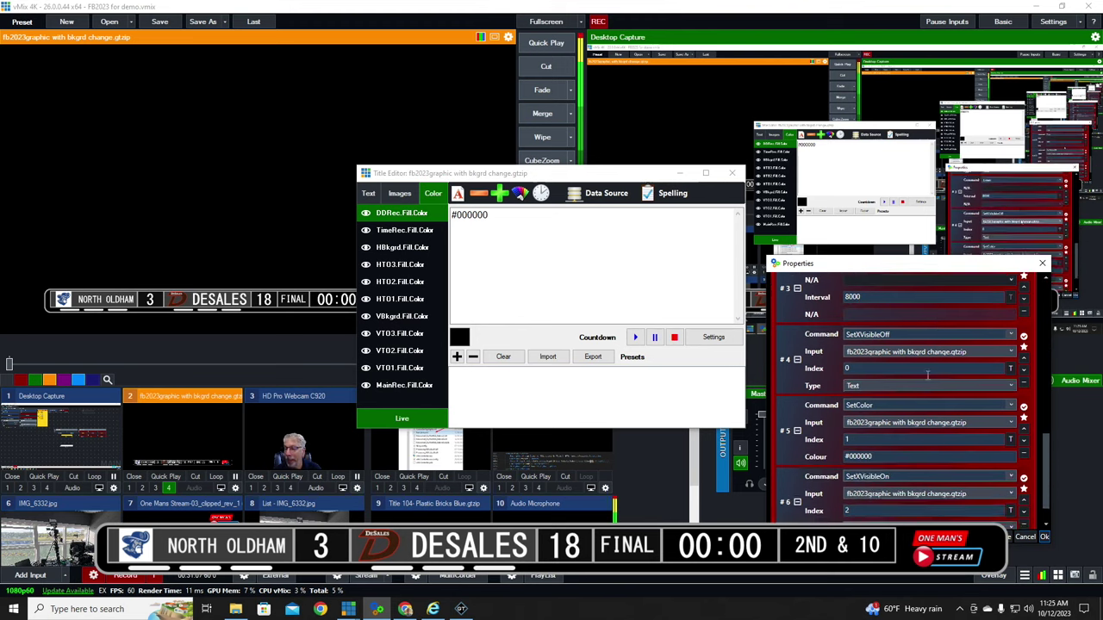
pyautogui.scroll(8, 927, 374)
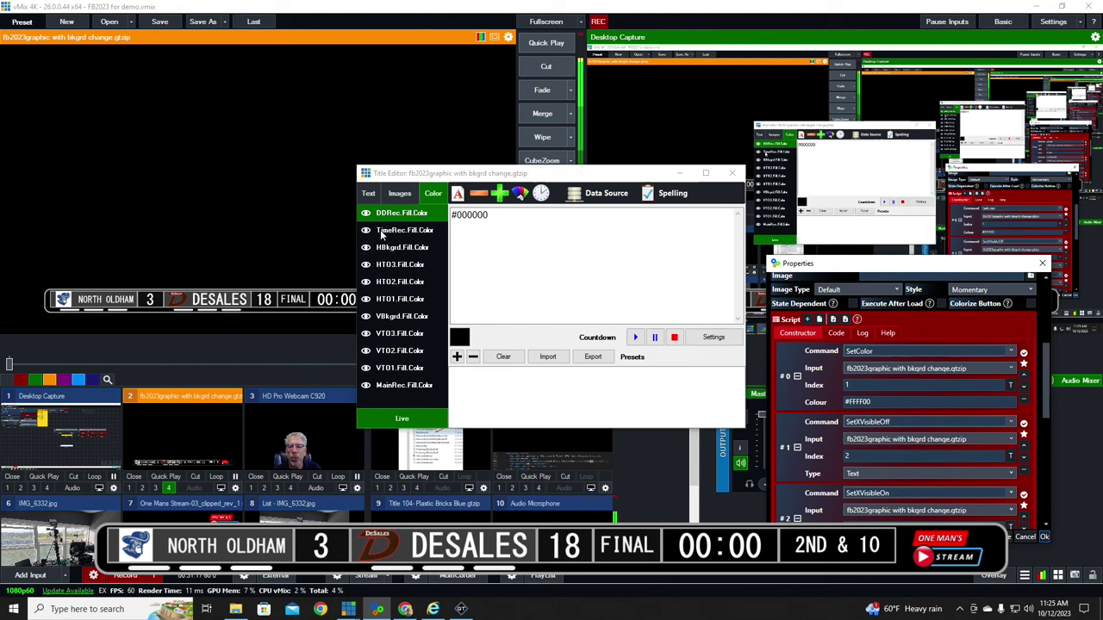
# Step: Examine the FLAG button's first SetColor colour and the SetXVisibleOff command's title index list and type options
pyautogui.click(877, 402)
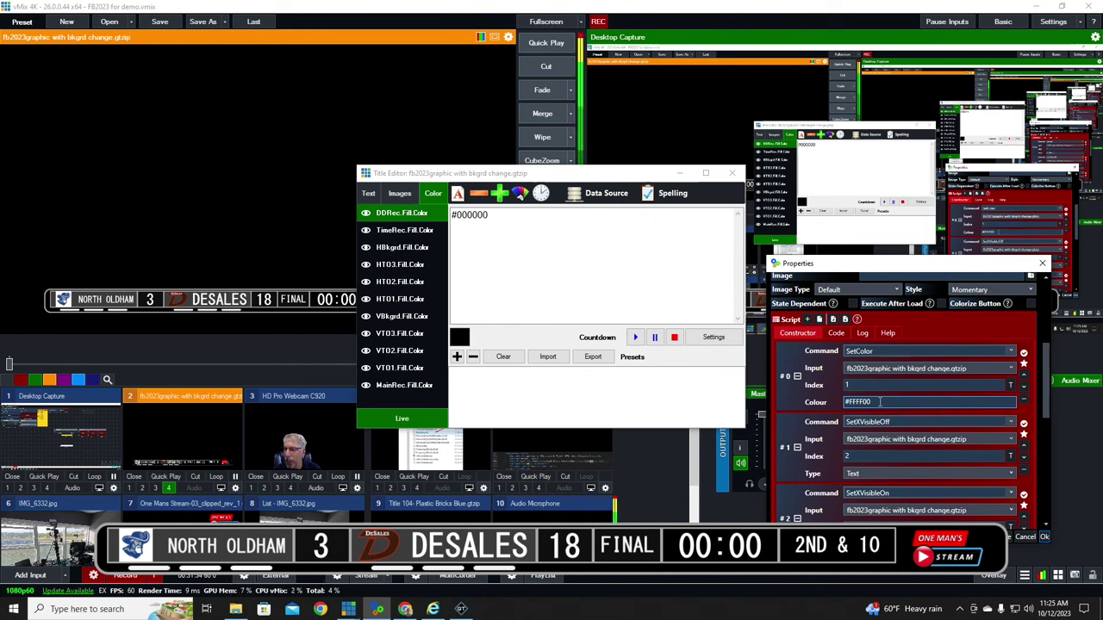
pyautogui.scroll(-1, 879, 392)
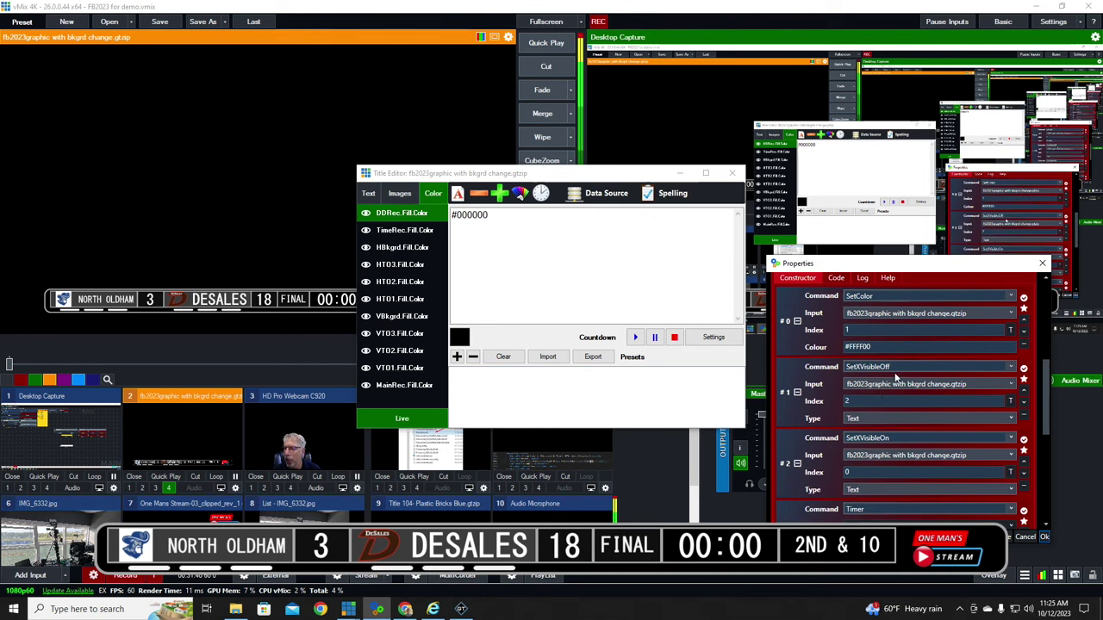
pyautogui.click(1010, 400)
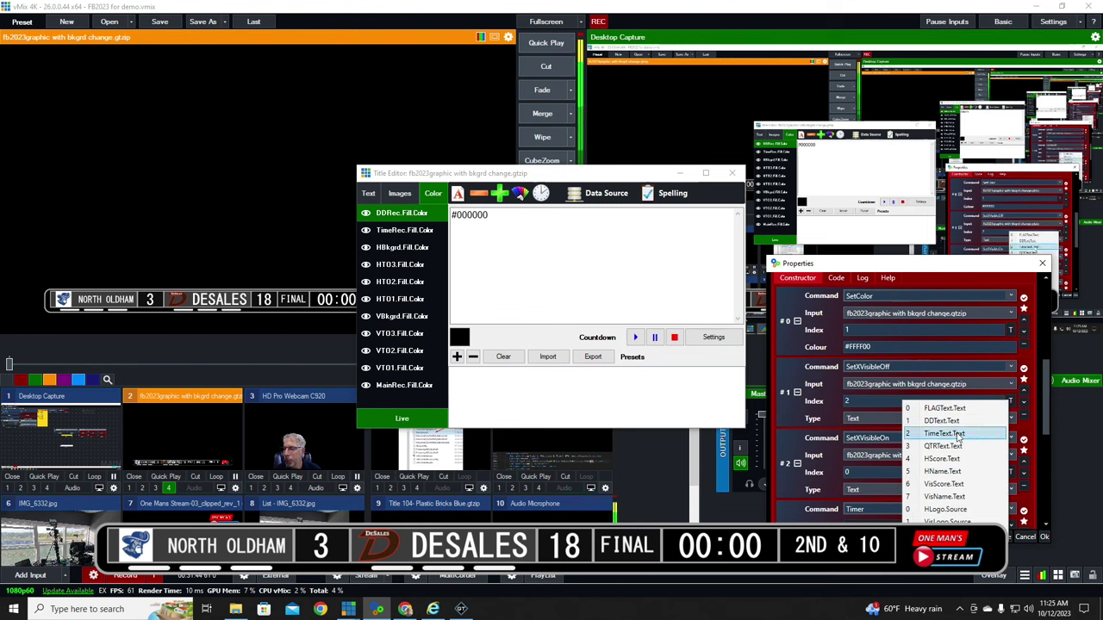
pyautogui.click(866, 399)
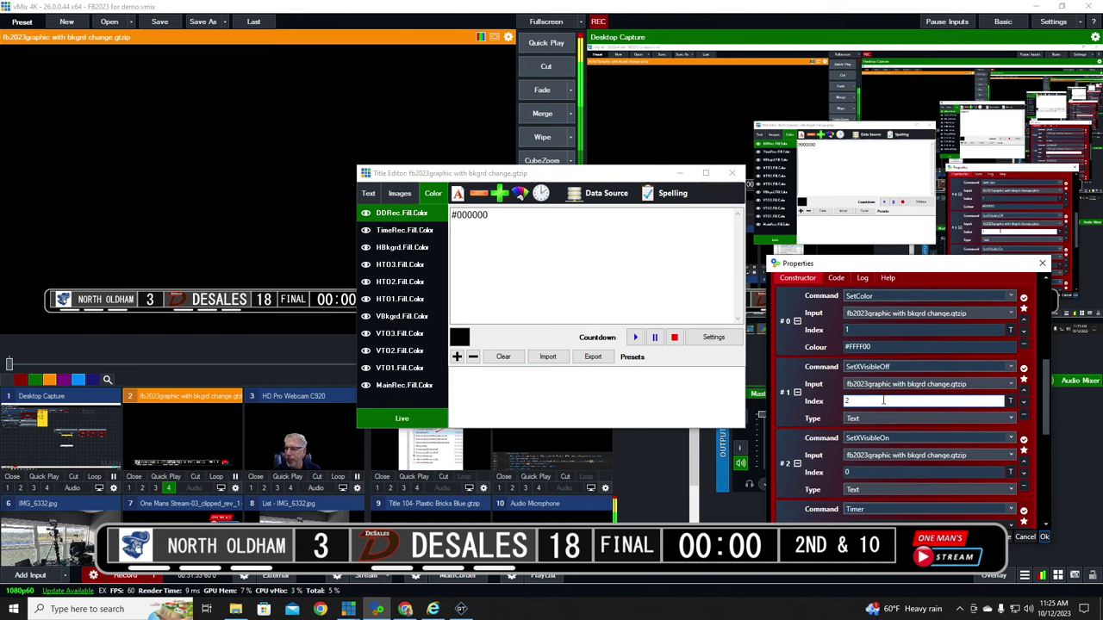
pyautogui.click(1010, 419)
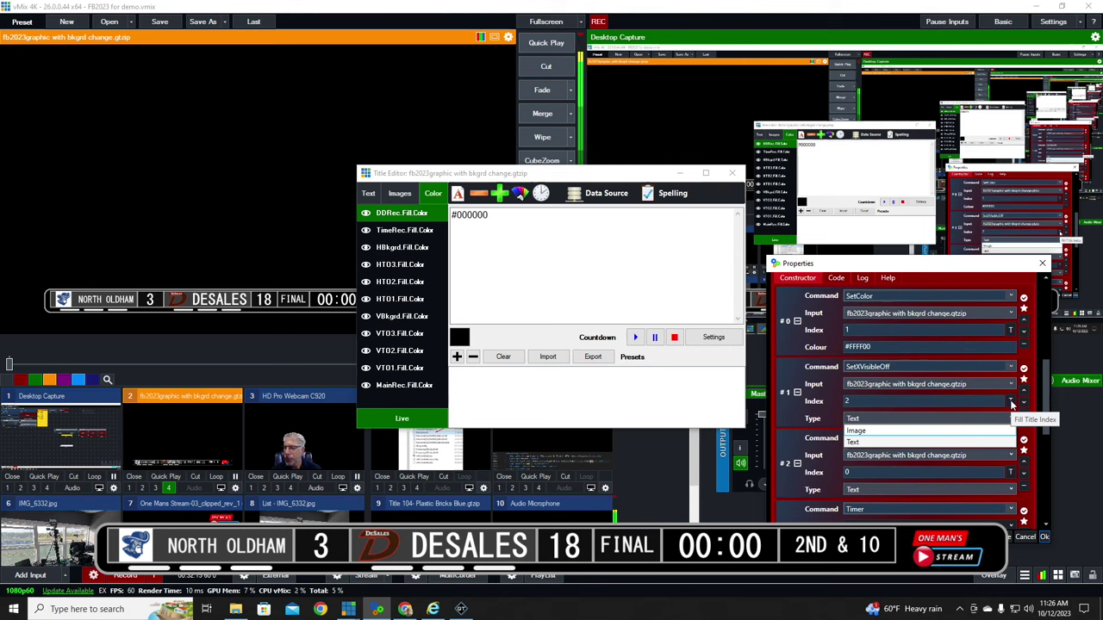
pyautogui.click(884, 418)
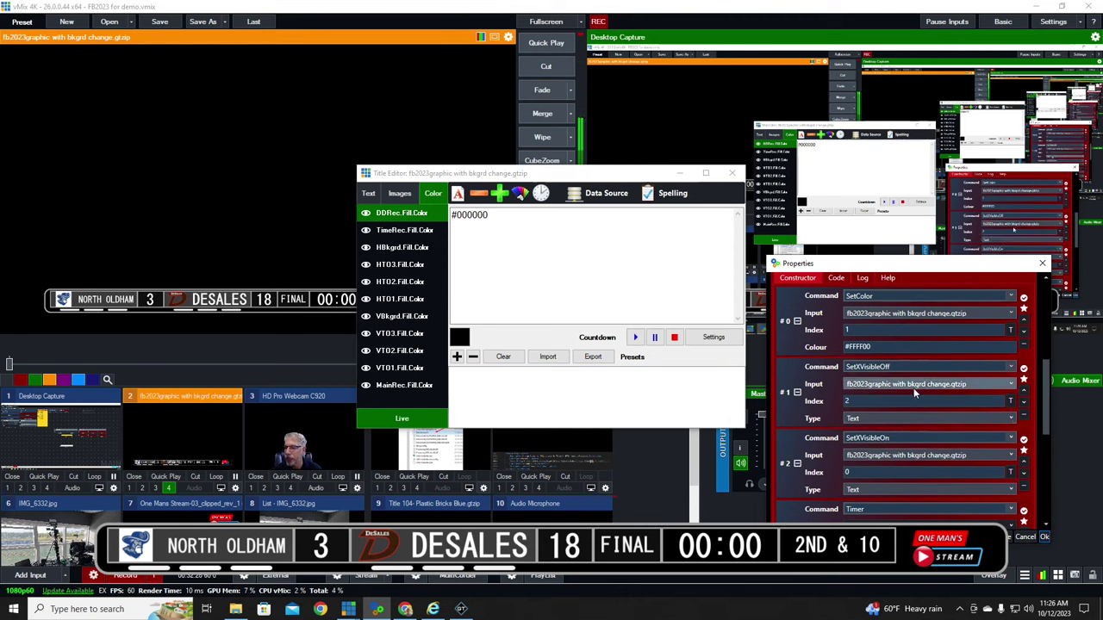
# Step: Check which title element the FLAG button's SetXVisibleOn command targets, and review the Timer command's interval
pyautogui.scroll(-3, 913, 388)
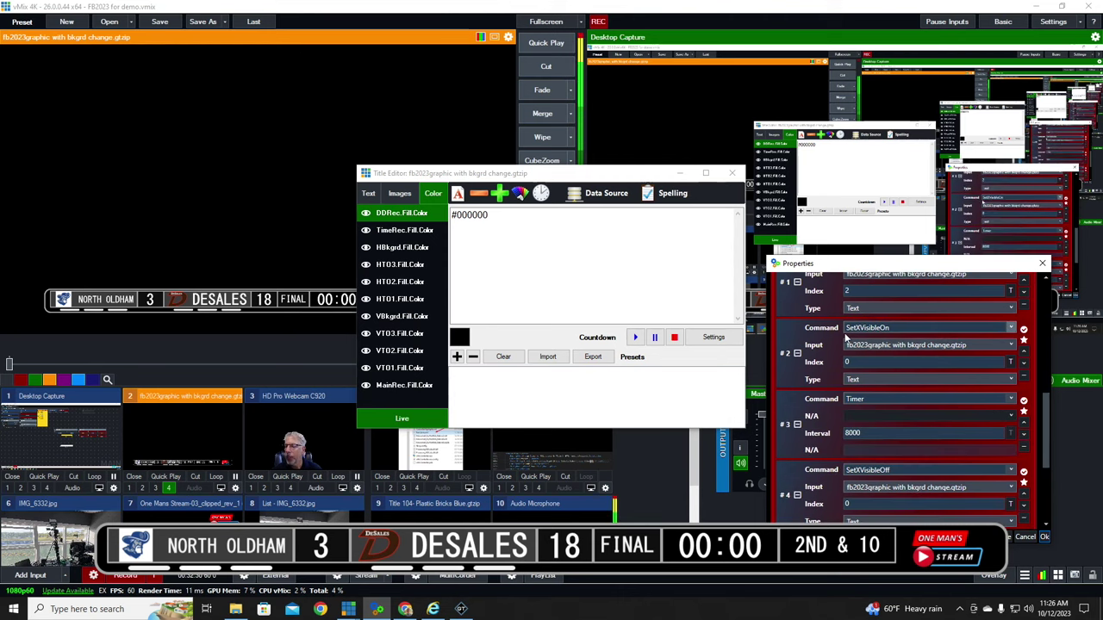
pyautogui.click(1012, 364)
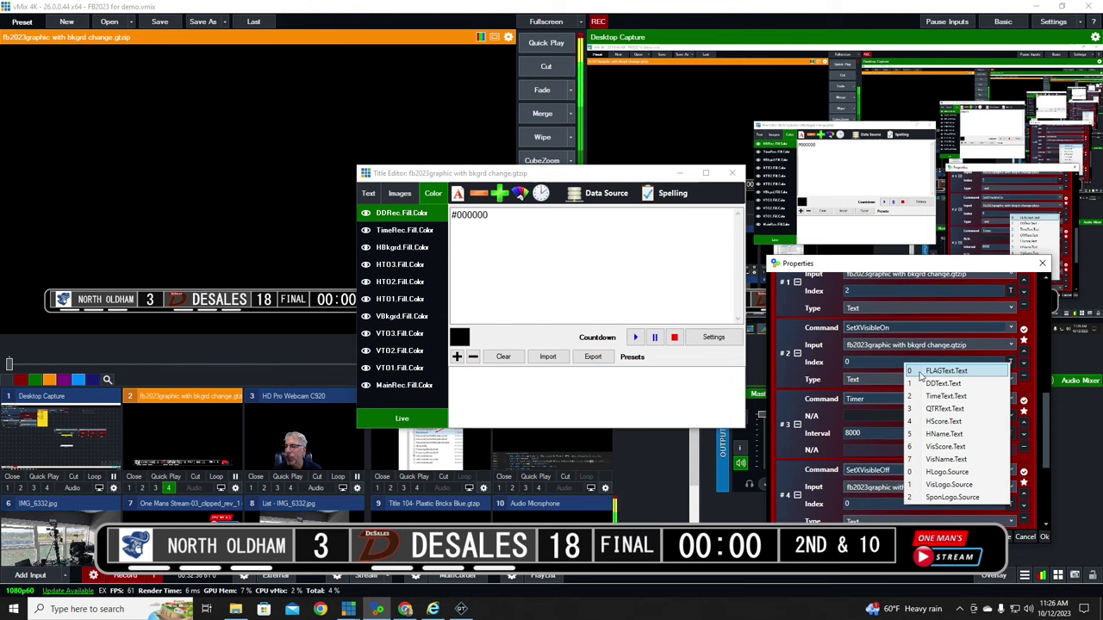
pyautogui.click(878, 361)
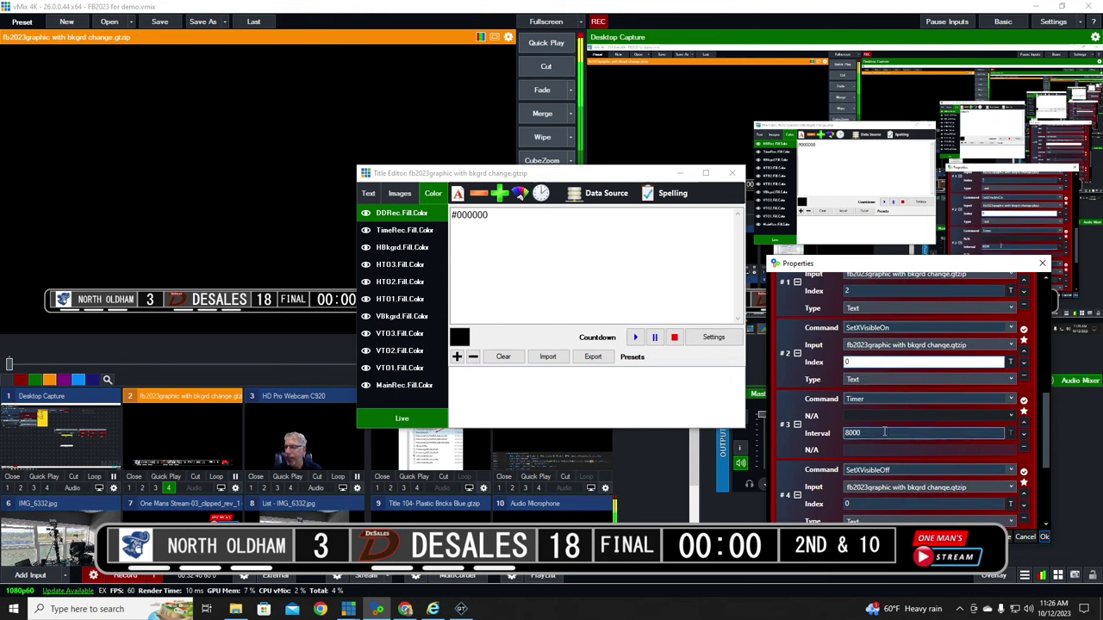
pyautogui.scroll(-1, 870, 392)
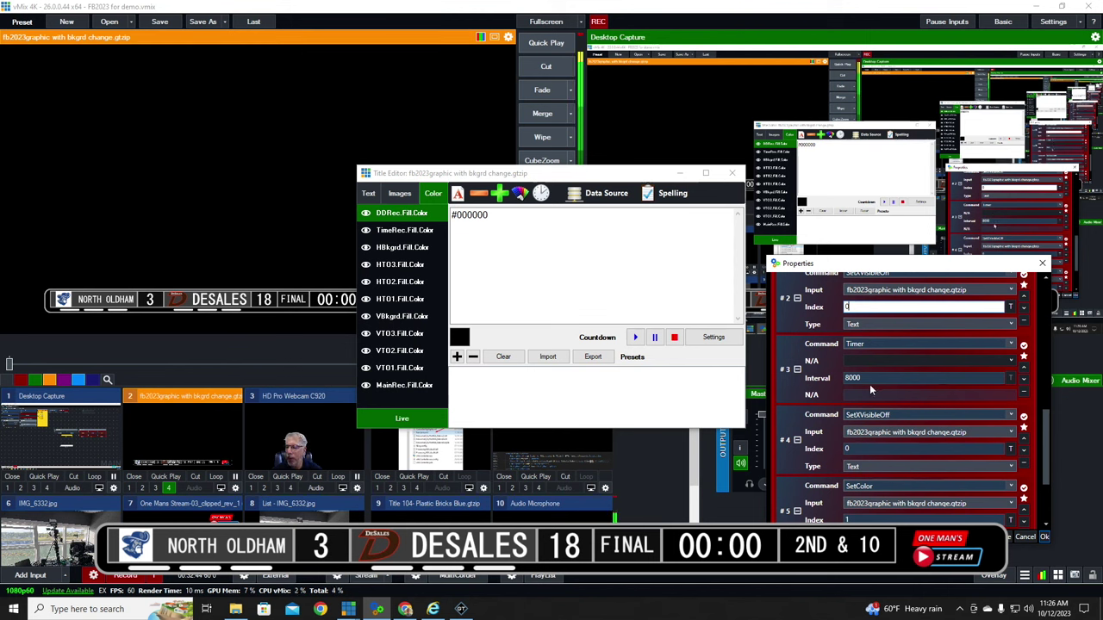
pyautogui.click(873, 377)
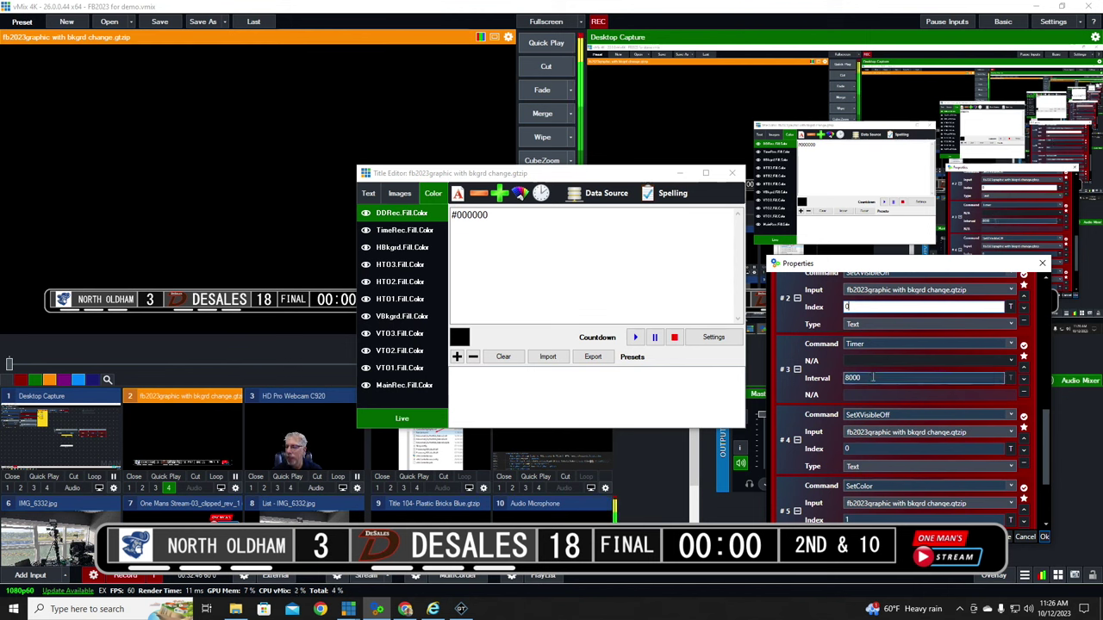
# Step: Review the commands after the FLAG button's timer against the title's index list, and close the properties and title editor
pyautogui.scroll(-3, 871, 378)
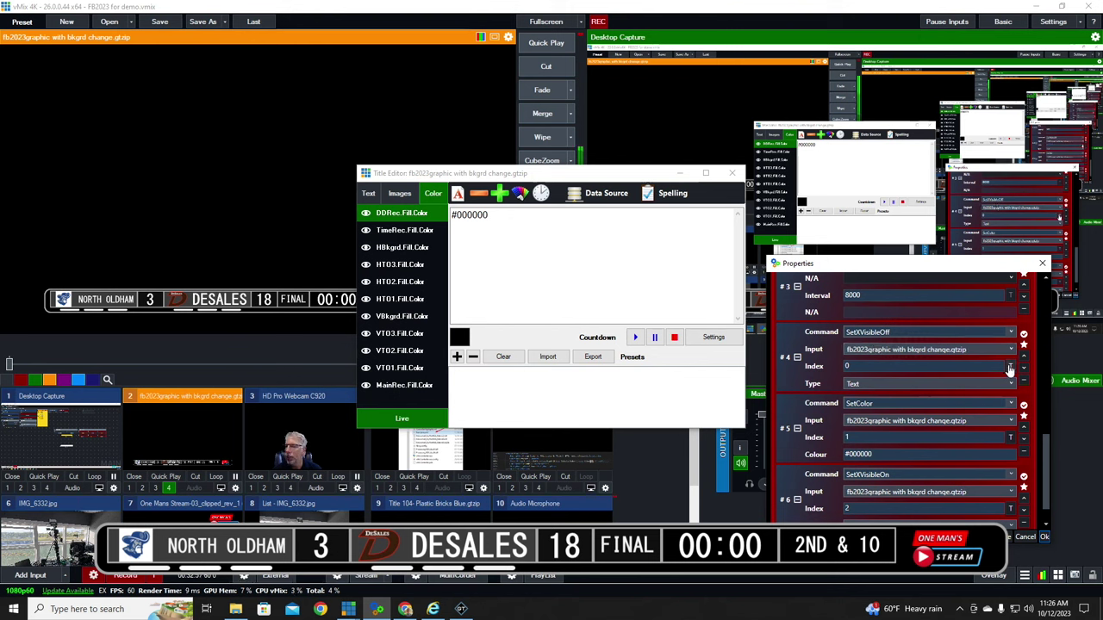
pyautogui.click(979, 367)
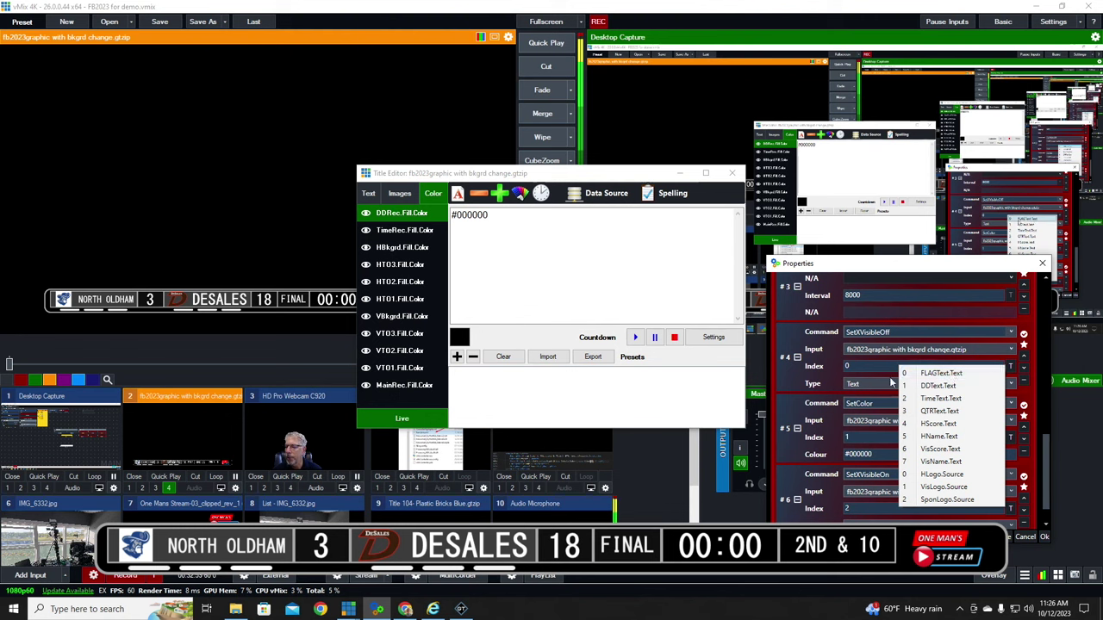
pyautogui.click(797, 378)
pyautogui.scroll(-1, 875, 377)
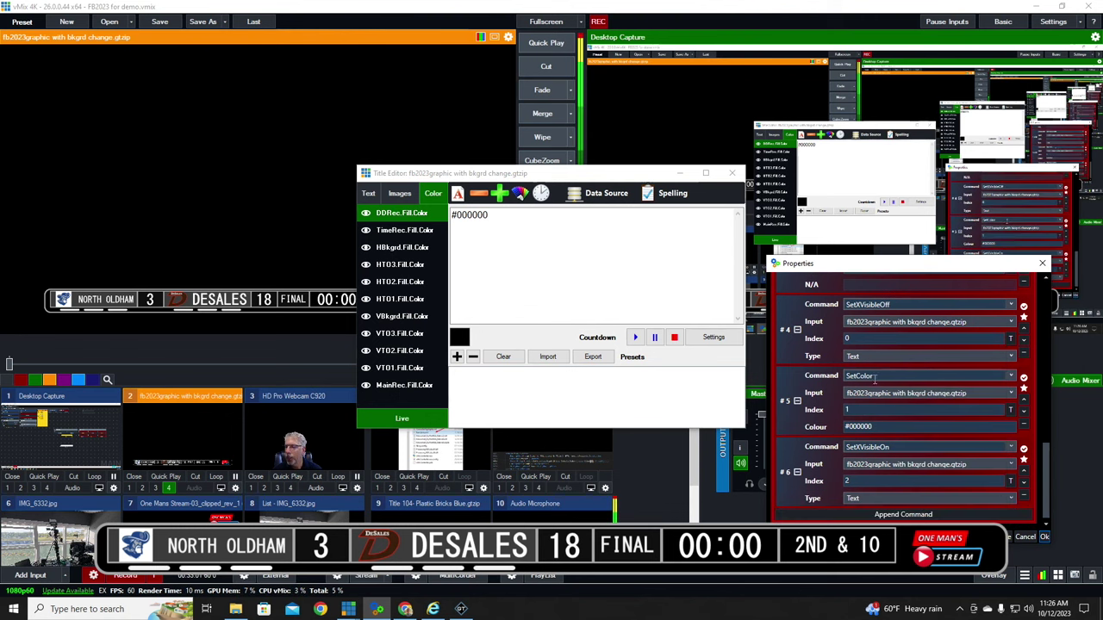
pyautogui.click(866, 410)
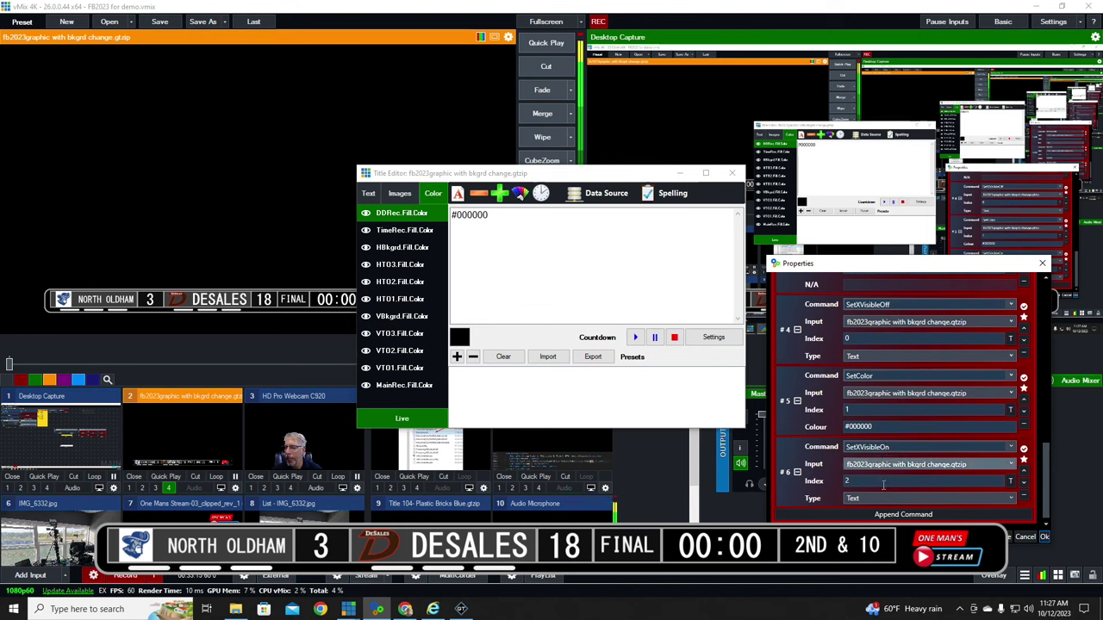
pyautogui.click(1013, 485)
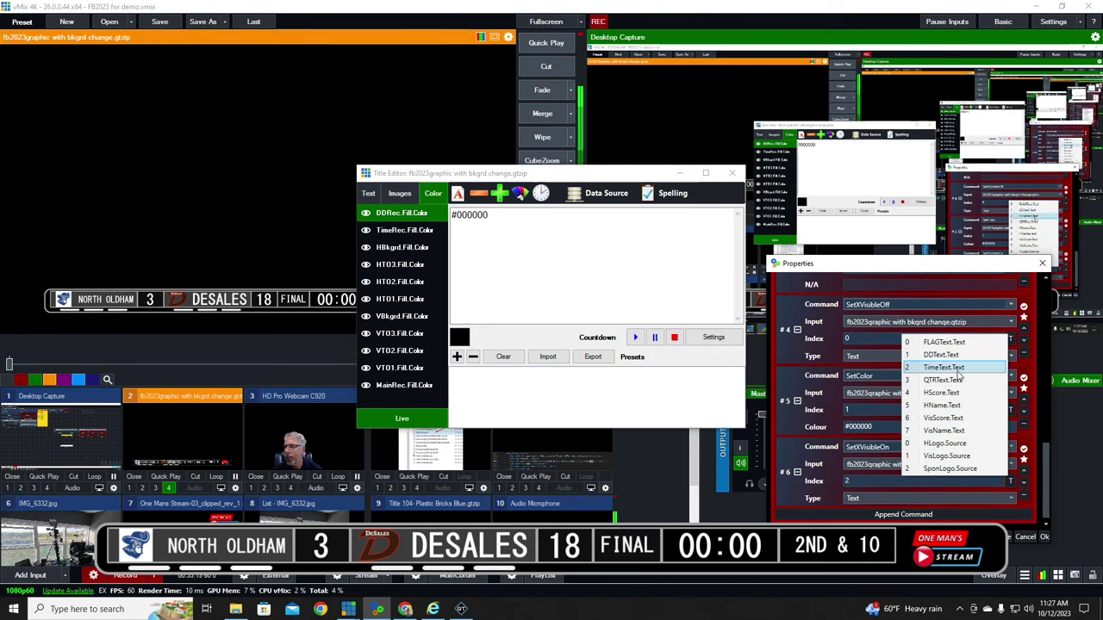
pyautogui.click(1087, 441)
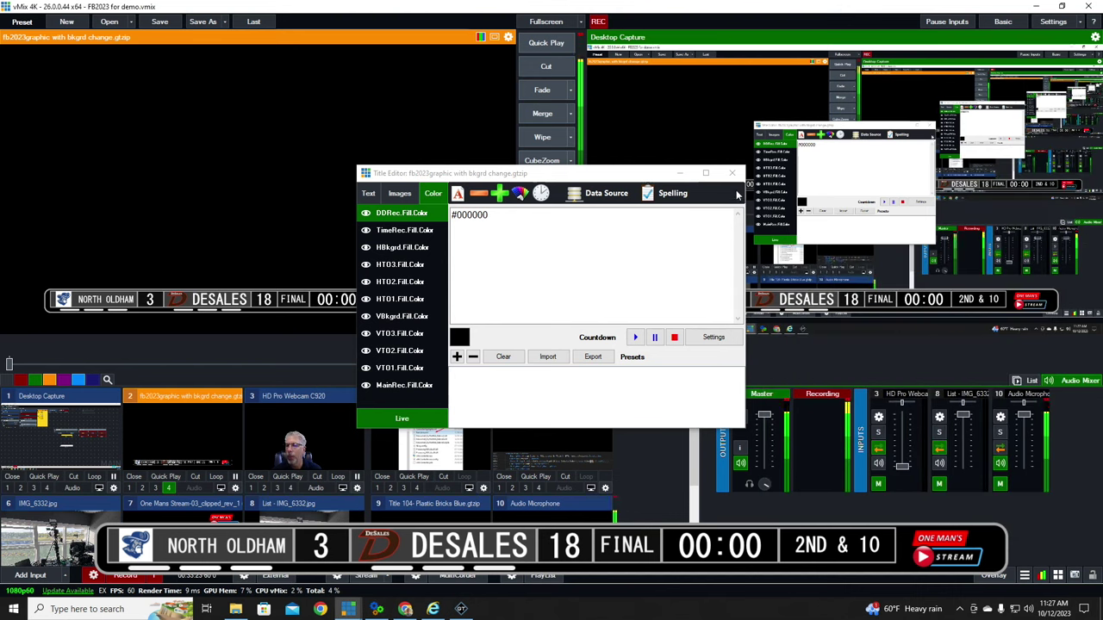
pyautogui.click(732, 175)
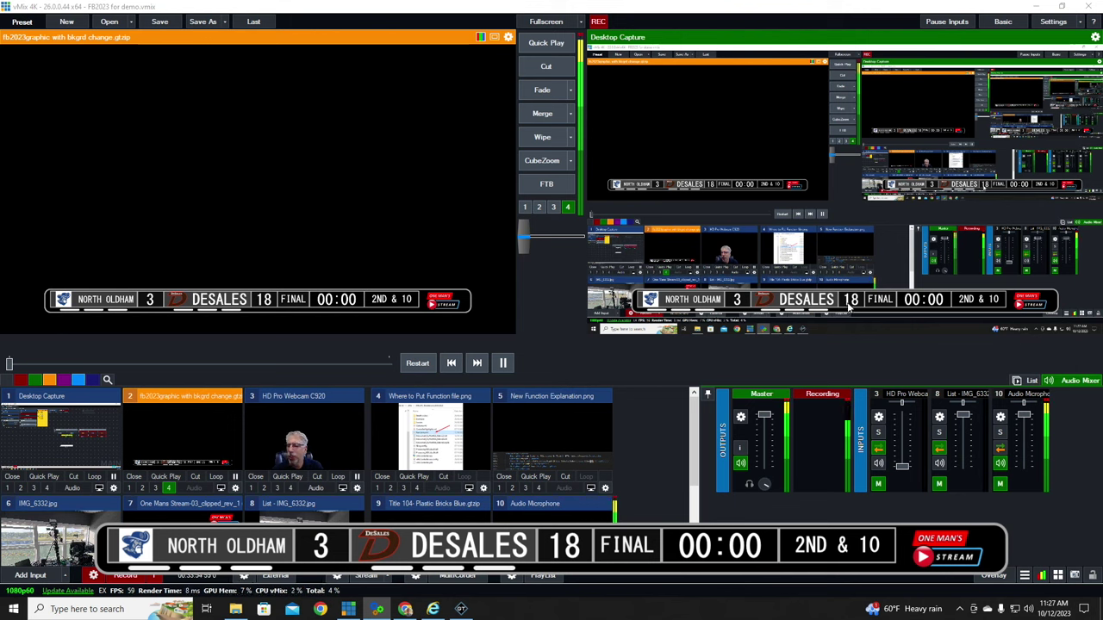
# Step: Reopen the fb2023graphic with bkgrd change.gtzip title editor and show the HTO1OFF button's SetColor command beside it
pyautogui.click(508, 37)
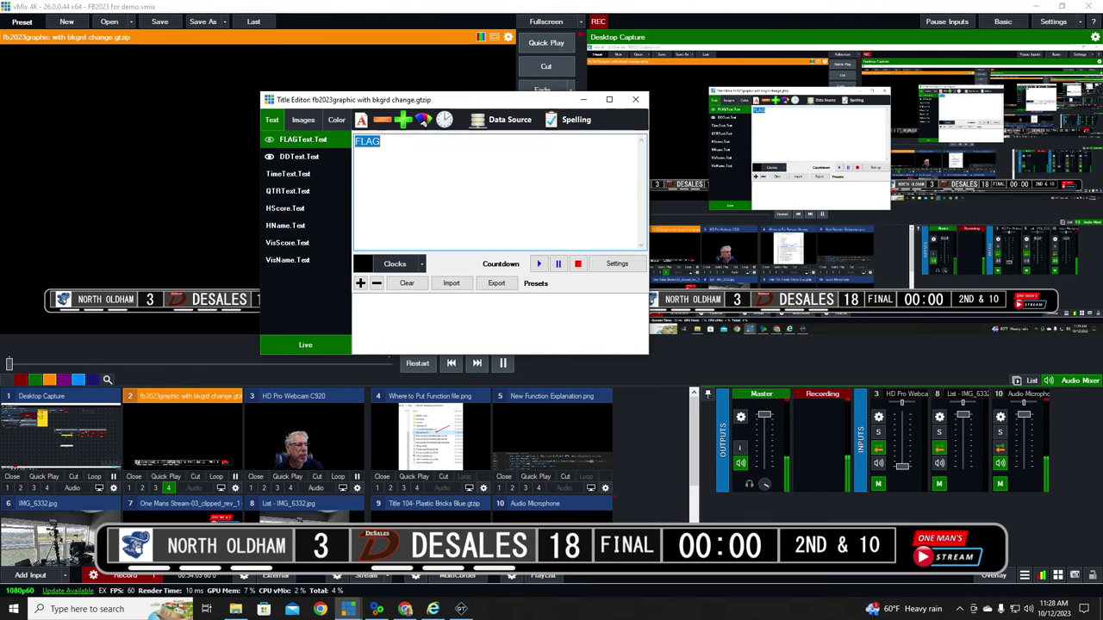
pyautogui.hotkey('alt', 'Tab')
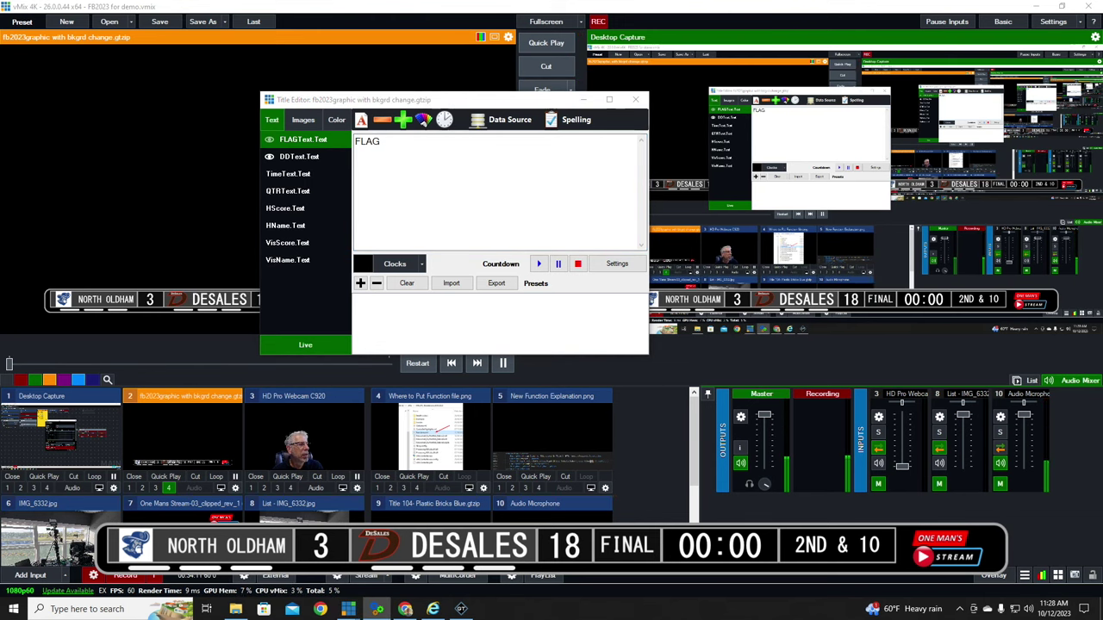
pyautogui.moveTo(209, 227); pyautogui.dragTo(857, 261)
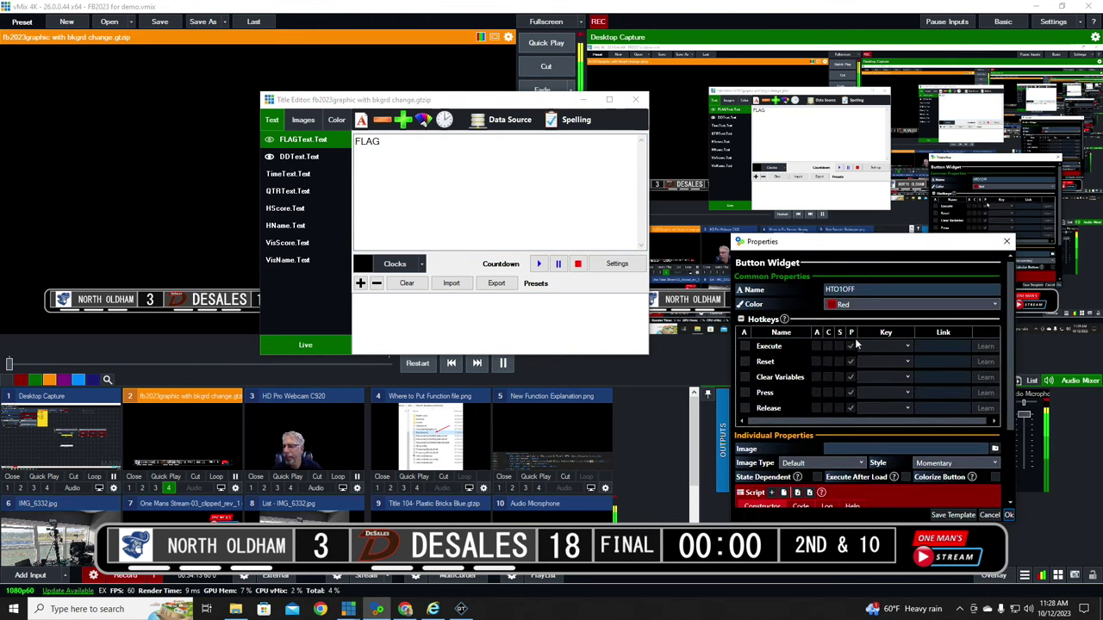
pyautogui.scroll(-2, 898, 395)
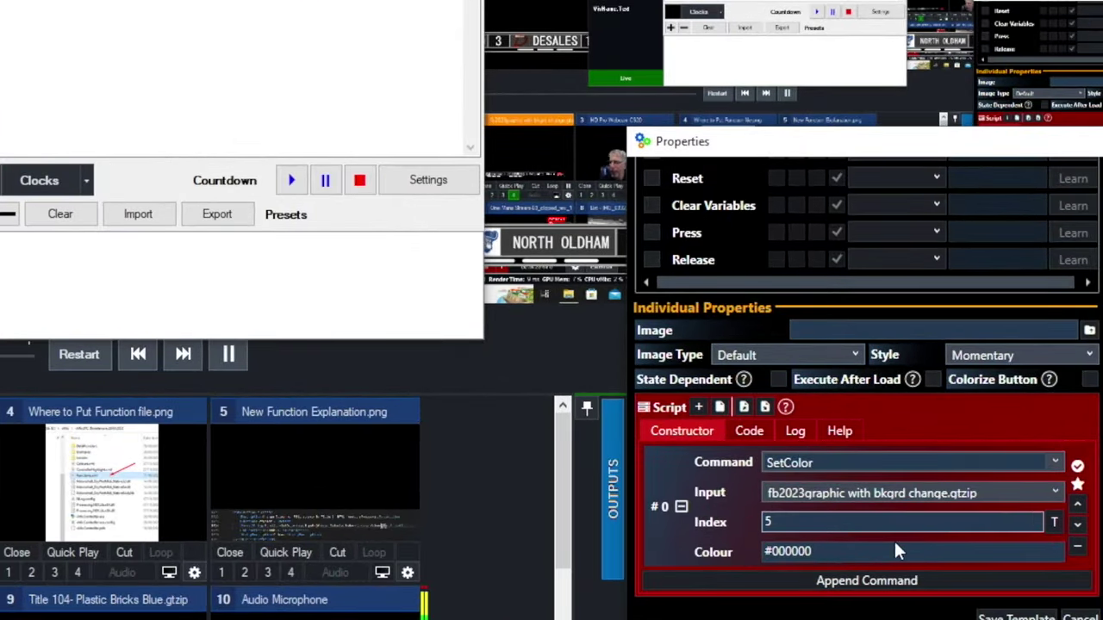
# Step: Compare the HTO1OFF button's SetColor index and colour with the title's color elements, and inspect the matching #F2F2F2 button's script
pyautogui.click(896, 552)
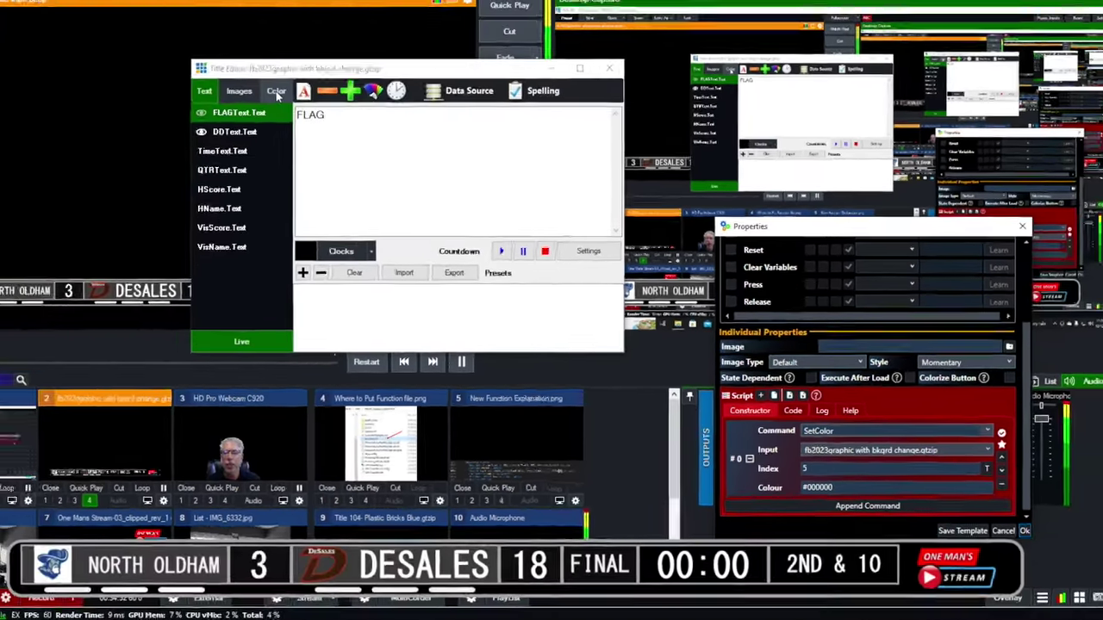
pyautogui.click(336, 119)
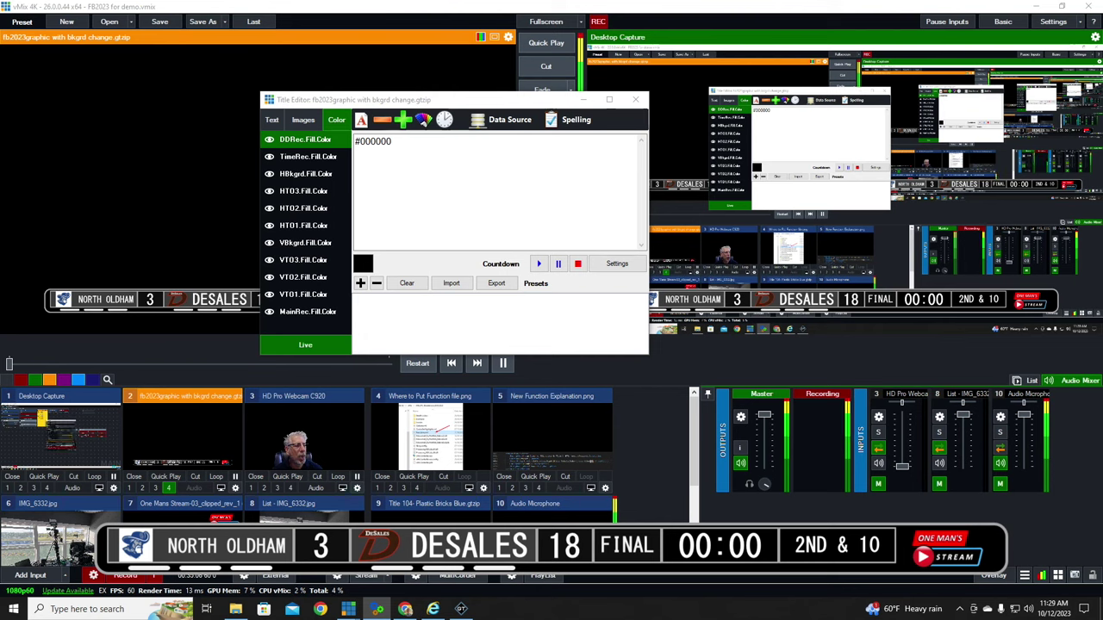
pyautogui.scroll(-4, 862, 360)
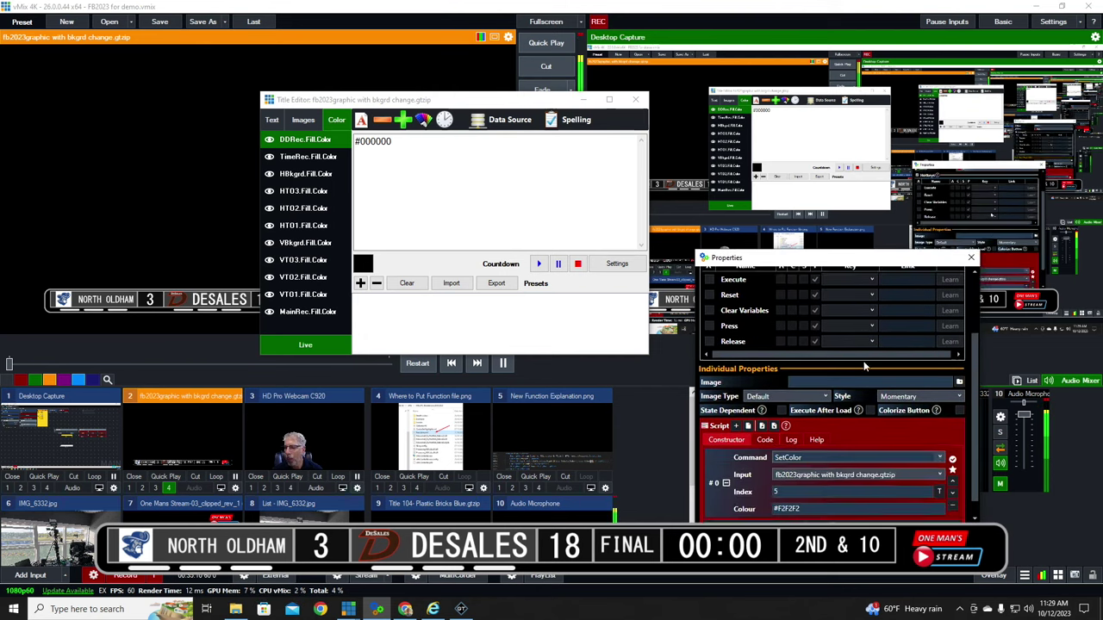